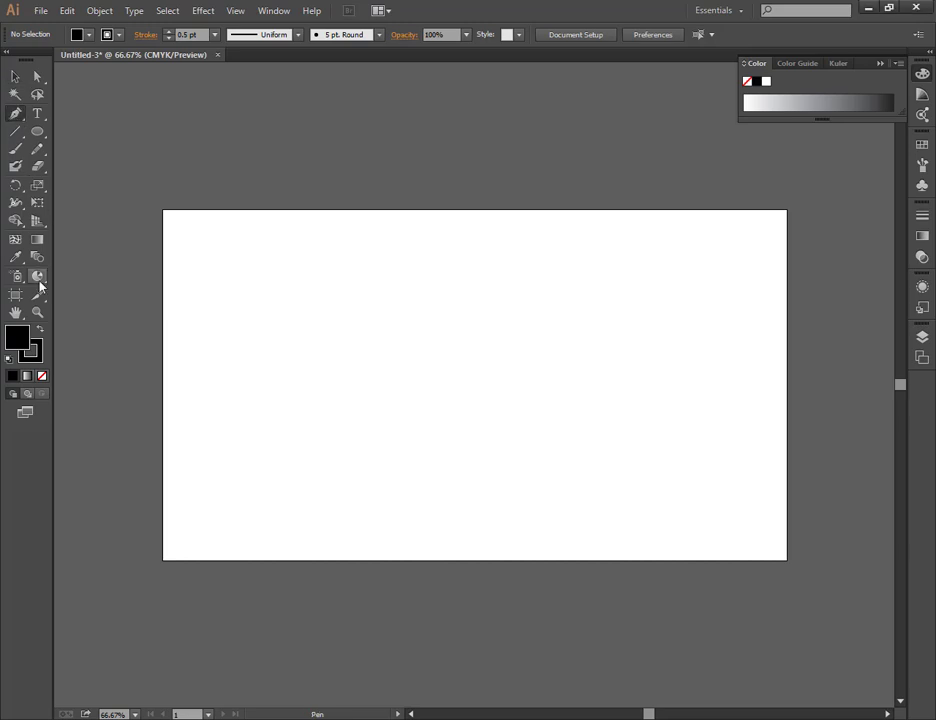
Step: Add the 50 pt title 'Please SUBSCRIBE freepsd Planet' on the artboard, coloured blue
left_click(37, 113)
left_click(234, 282)
type("0")
key("Return")
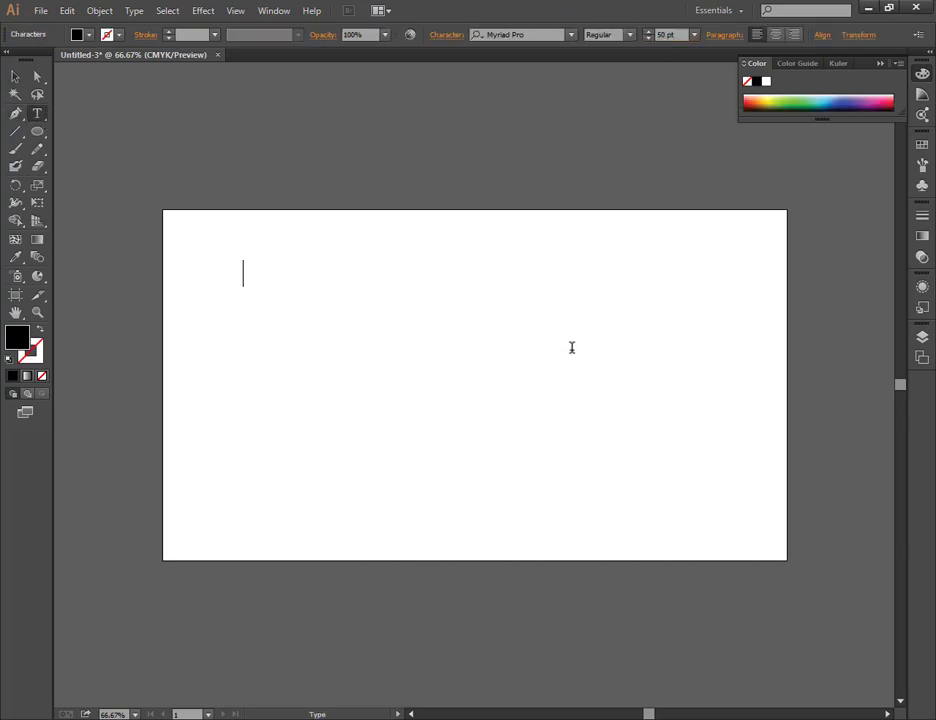
type("Please SUBSCRIBE freepsd P")
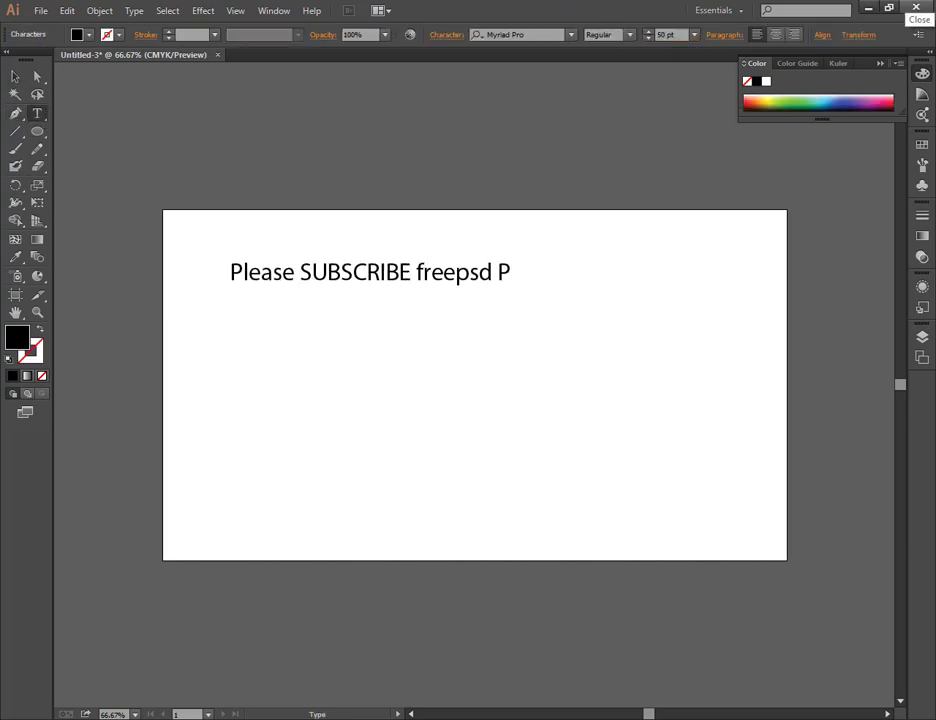
type("lanet")
key("ctrl+a")
left_click(768, 98)
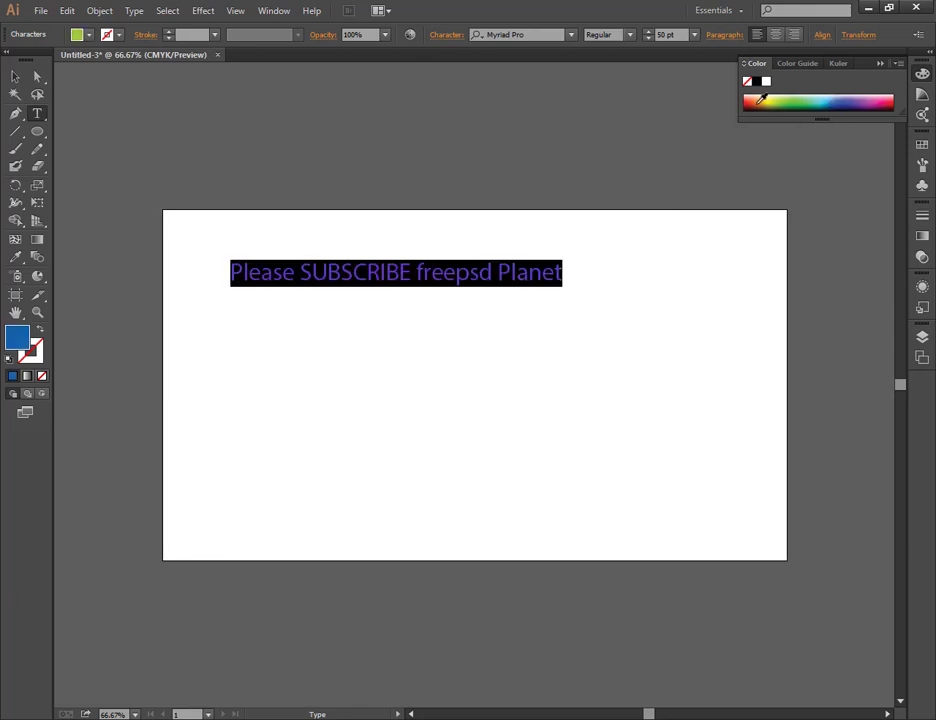
Step: Move the blue title toward the top-left of the artboard and clear the selection
key("Escape")
left_click_drag(368, 276, 317, 249)
key("ctrl+shift+a")
mouse_move(37, 276)
left_mouse_down()
mouse_move(81, 276)
mouse_move(100, 399)
left_mouse_up()
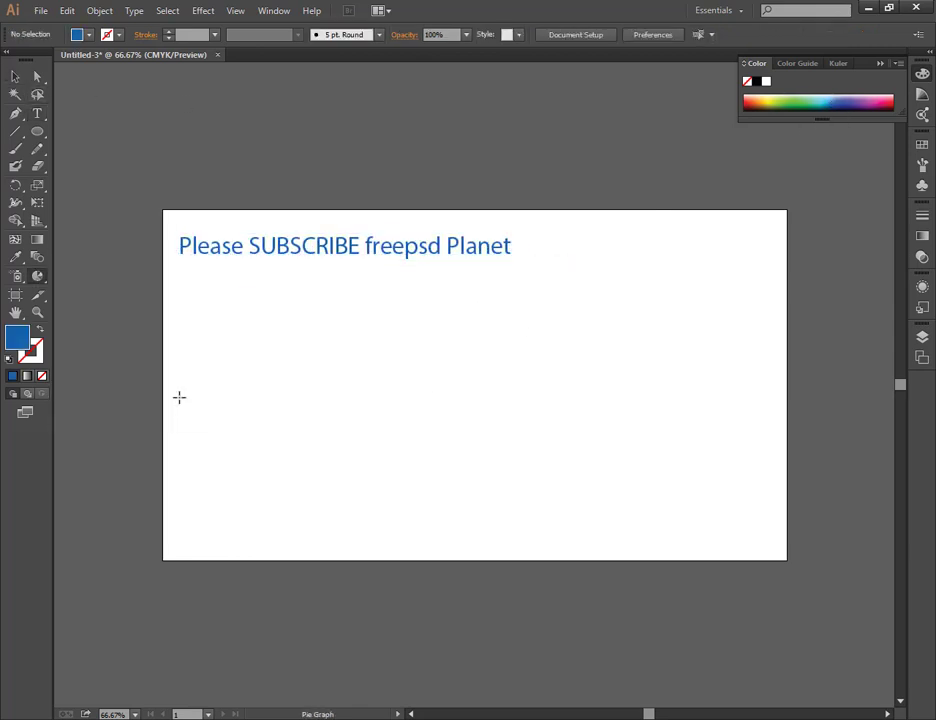
Step: Drag out a pie graph below the title with data values 23, 56, 43 and 73
left_click_drag(276, 343, 467, 406)
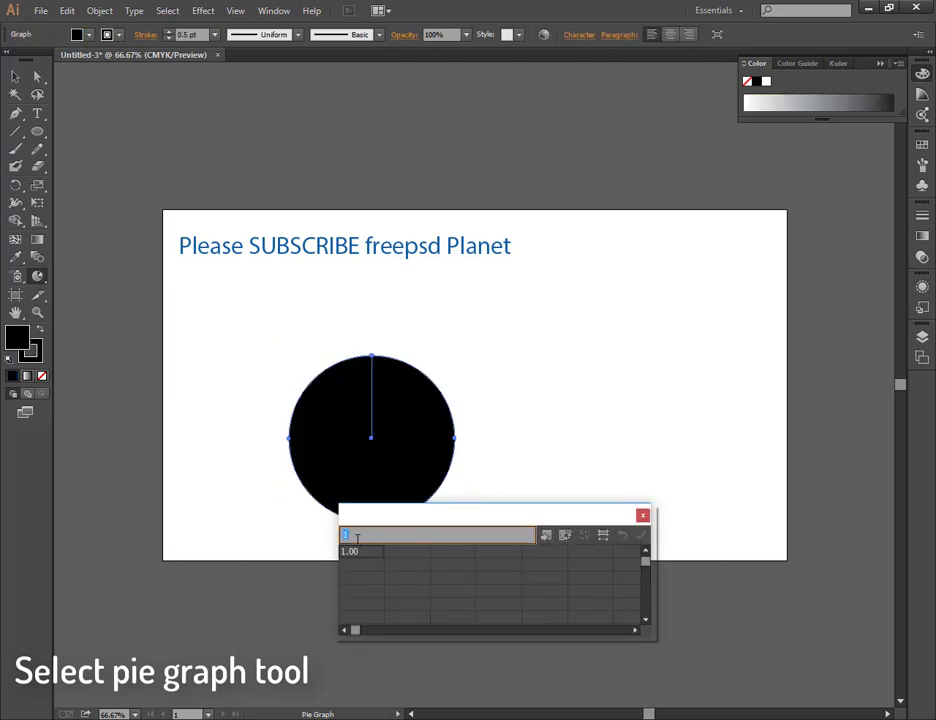
left_click(414, 554)
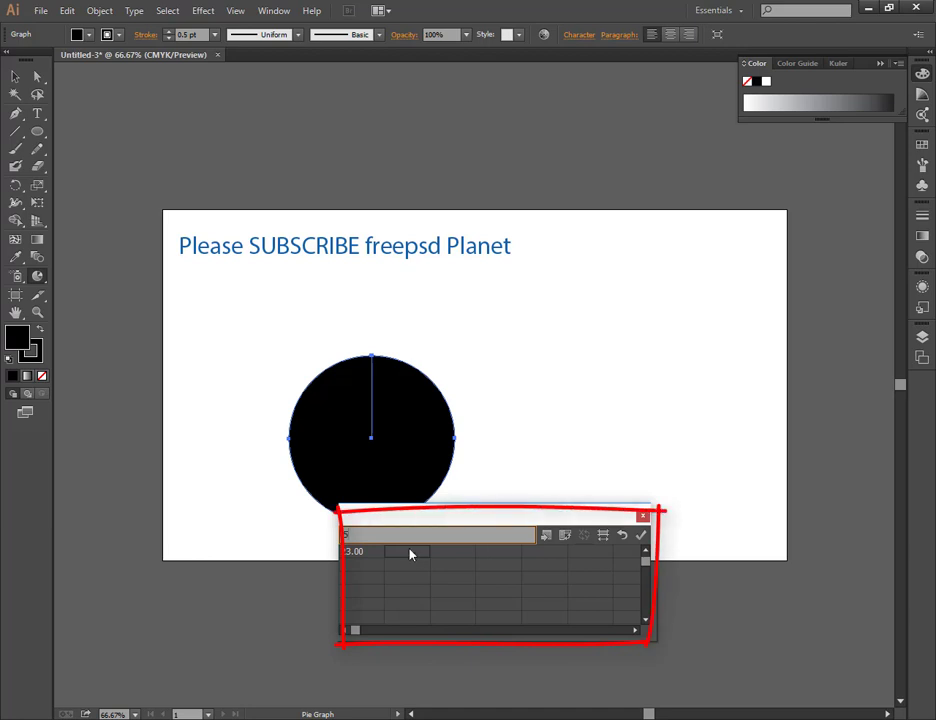
type("56")
left_click(440, 556)
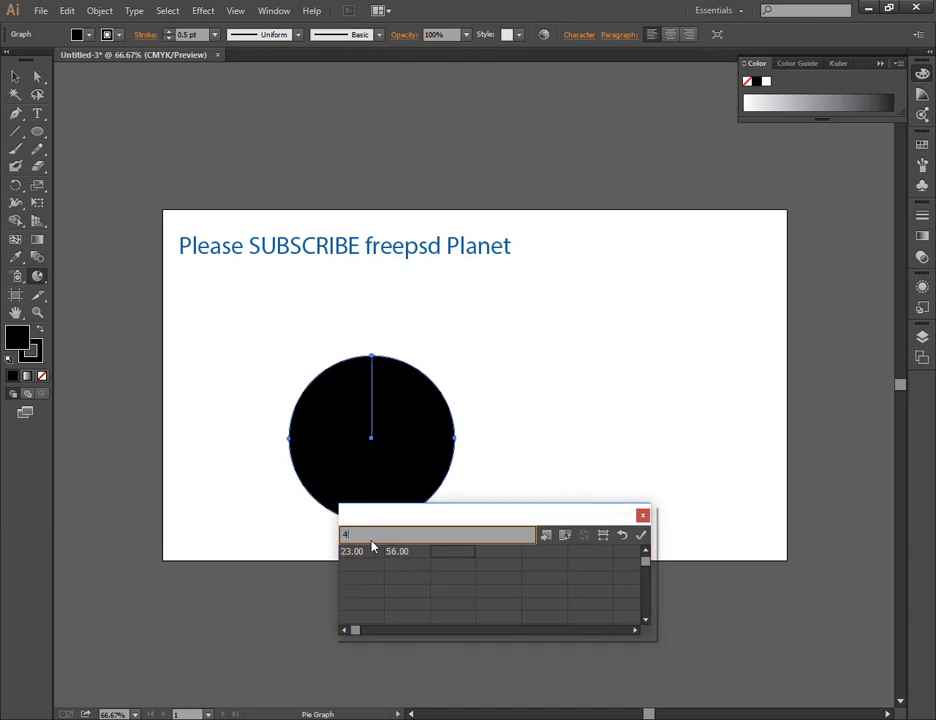
type("43")
left_click(437, 555)
left_click(492, 556)
type("7")
type("3")
left_click(641, 536)
left_click(641, 536)
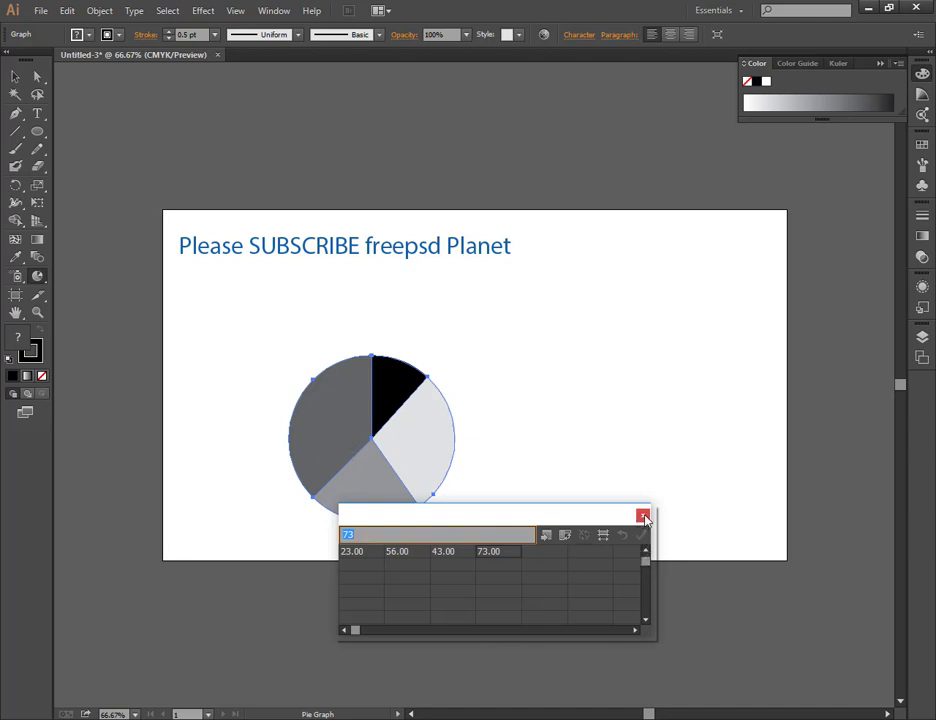
left_click(643, 517)
Step: Drop a copy of the pie chart to the left of the artboard
key("v")
left_click(217, 344)
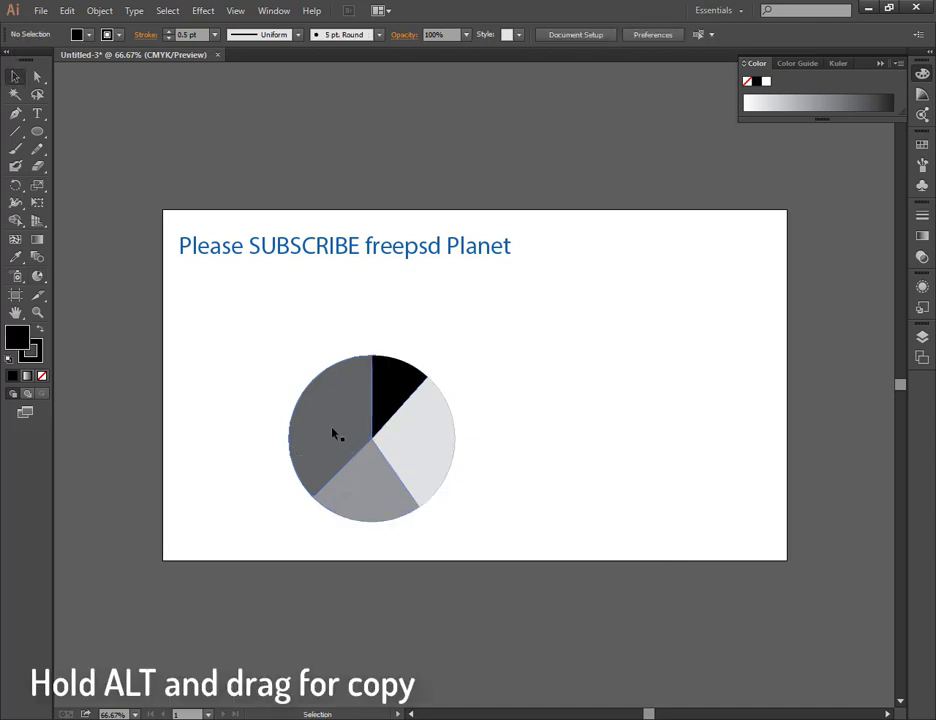
left_click_drag(286, 377, 505, 526)
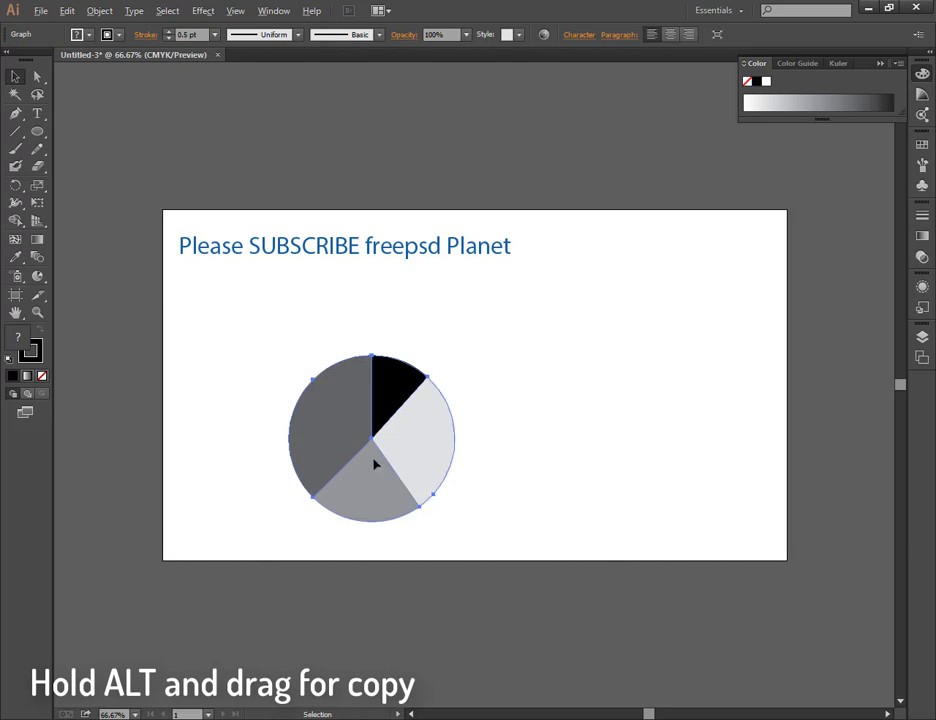
left_click_drag(376, 463, 68, 439)
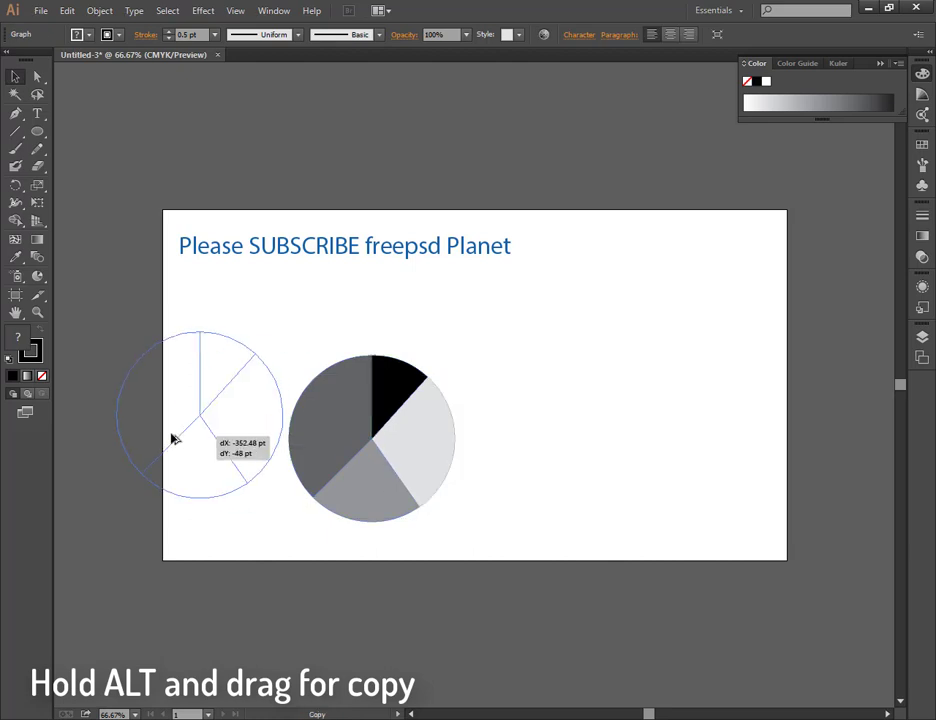
left_click(251, 525)
Step: Zoom out to view both pie charts and select the one on the artboard
key("ctrl+minus")
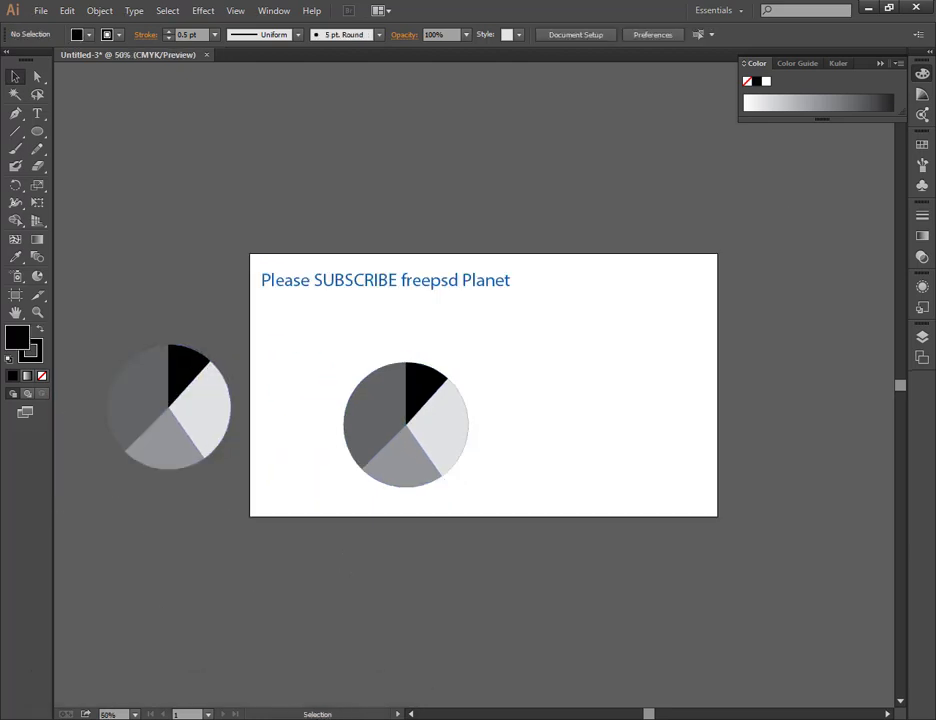
left_click(156, 382)
left_click(548, 388)
left_click(430, 434)
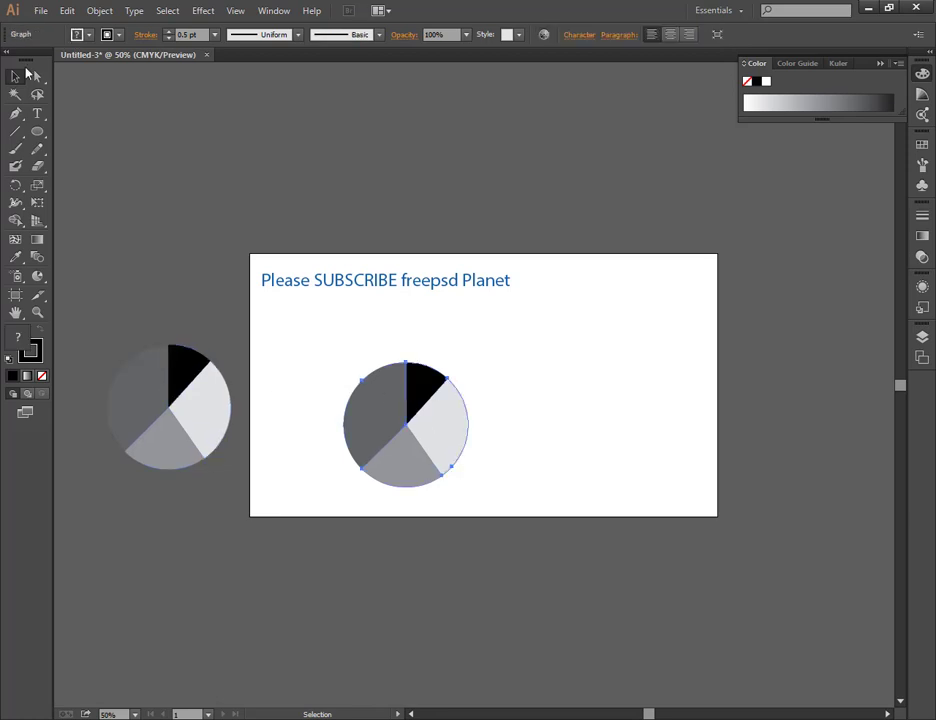
Step: Set the artboard pie chart's stroke to None
left_click(97, 12)
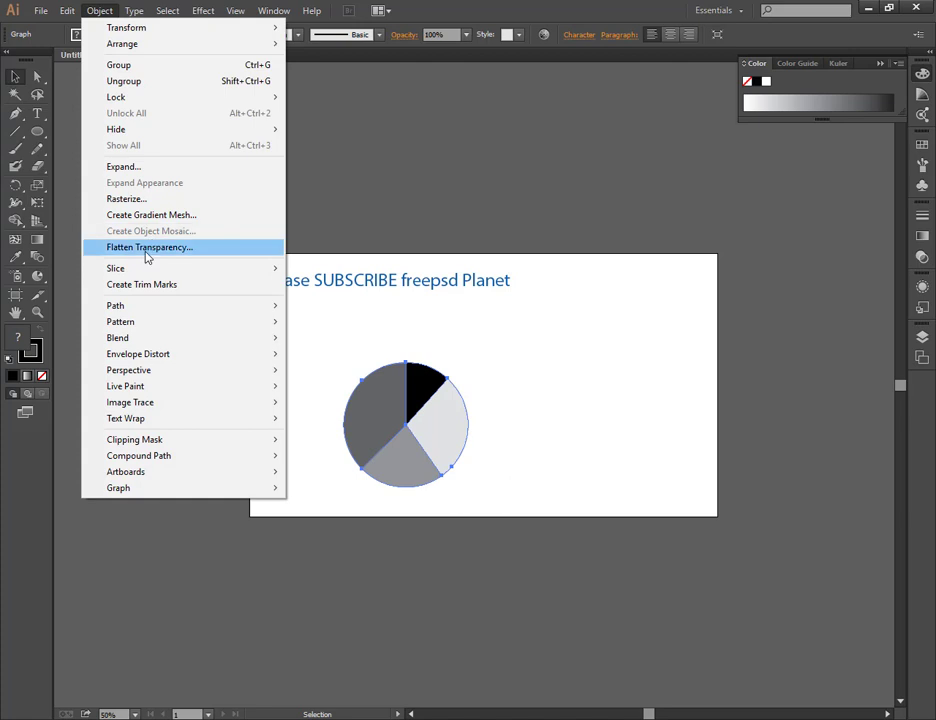
left_click(495, 384)
left_click(381, 430)
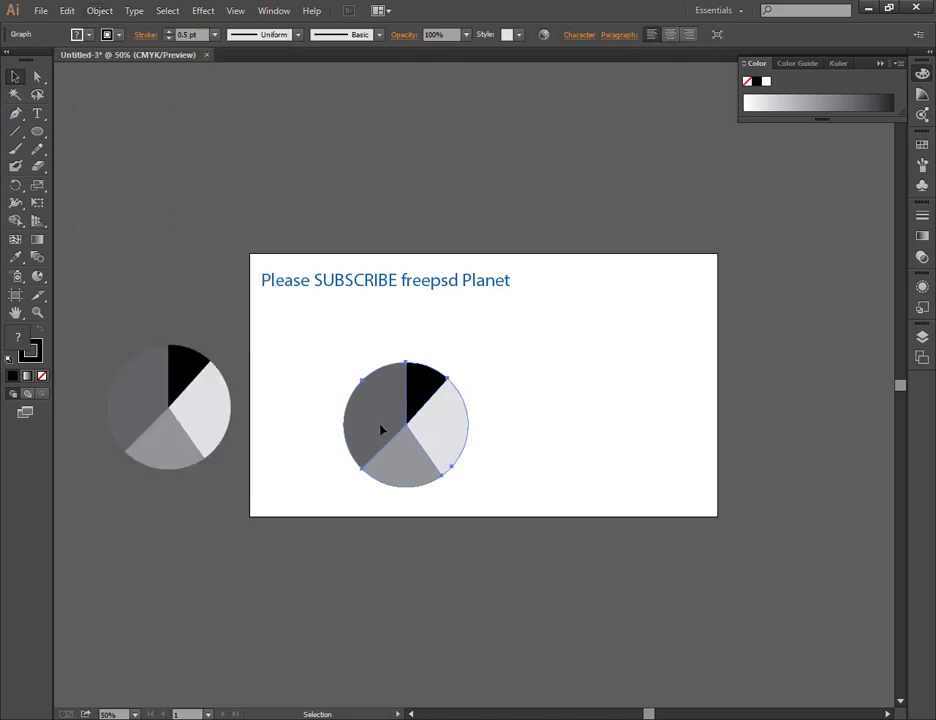
left_click(41, 375)
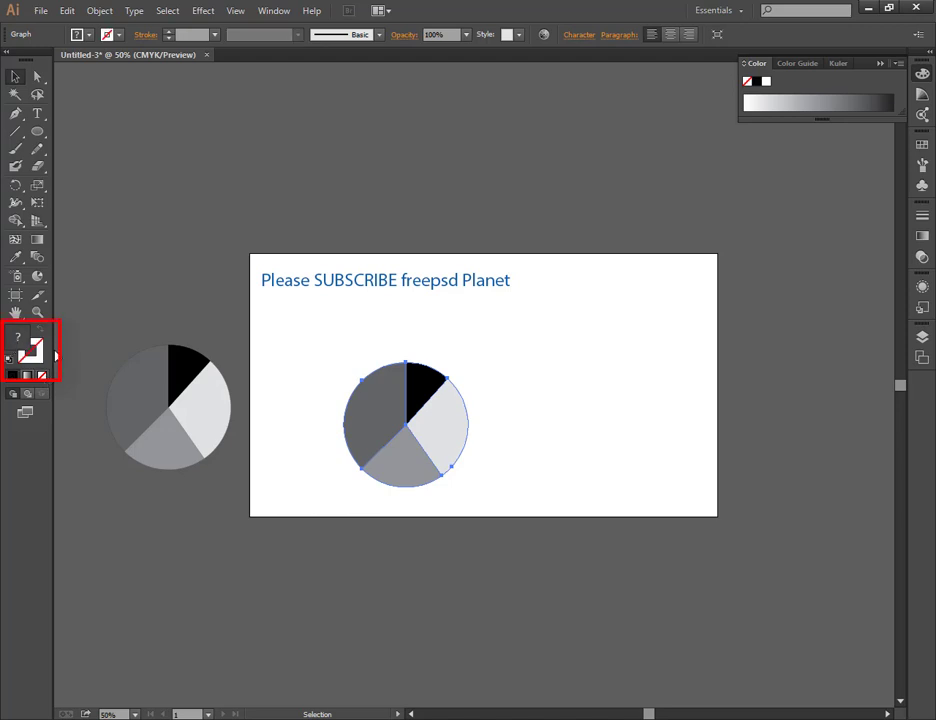
left_click(489, 377)
left_click_drag(351, 366, 540, 514)
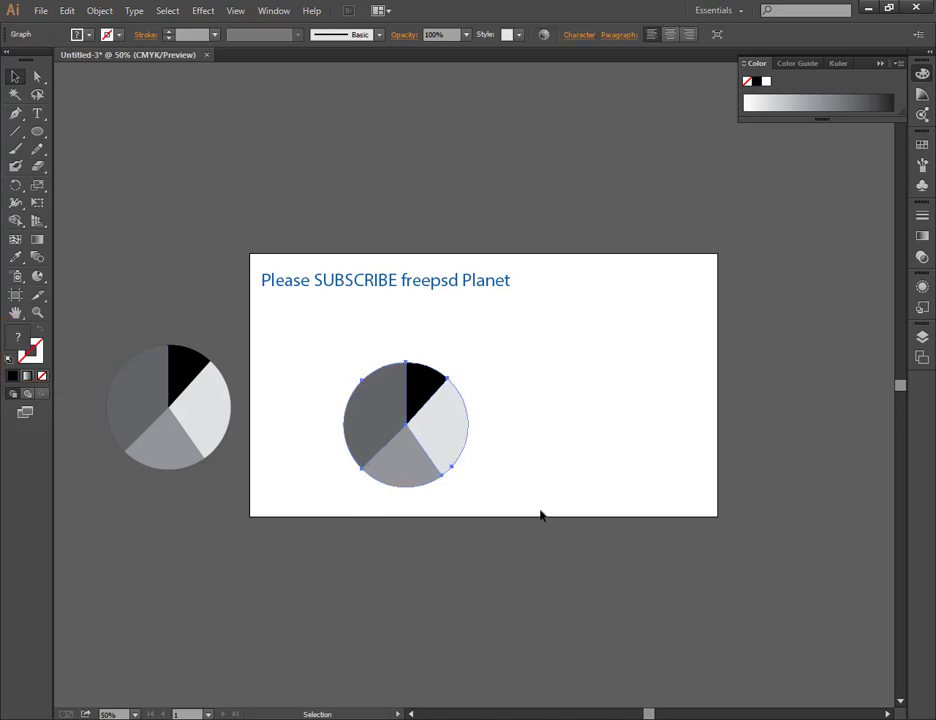
left_click(99, 10)
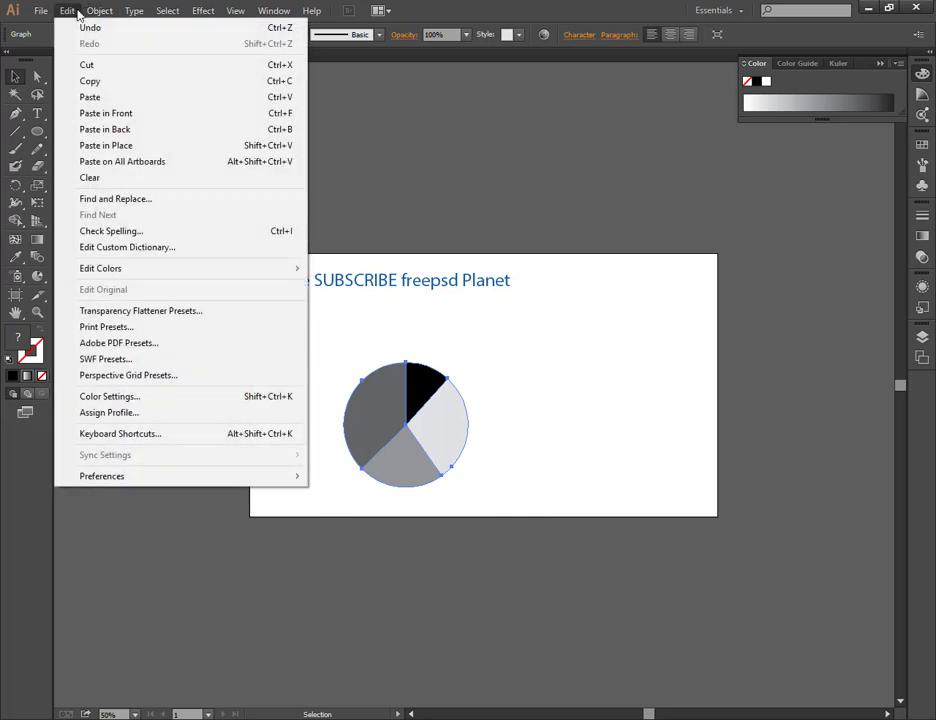
Step: Reposition the pie chart slightly down and right on the artboard
left_click(680, 472)
left_click(595, 422)
left_click_drag(432, 430, 525, 513)
left_click_drag(464, 470, 418, 416)
left_click(579, 403)
left_click(478, 480)
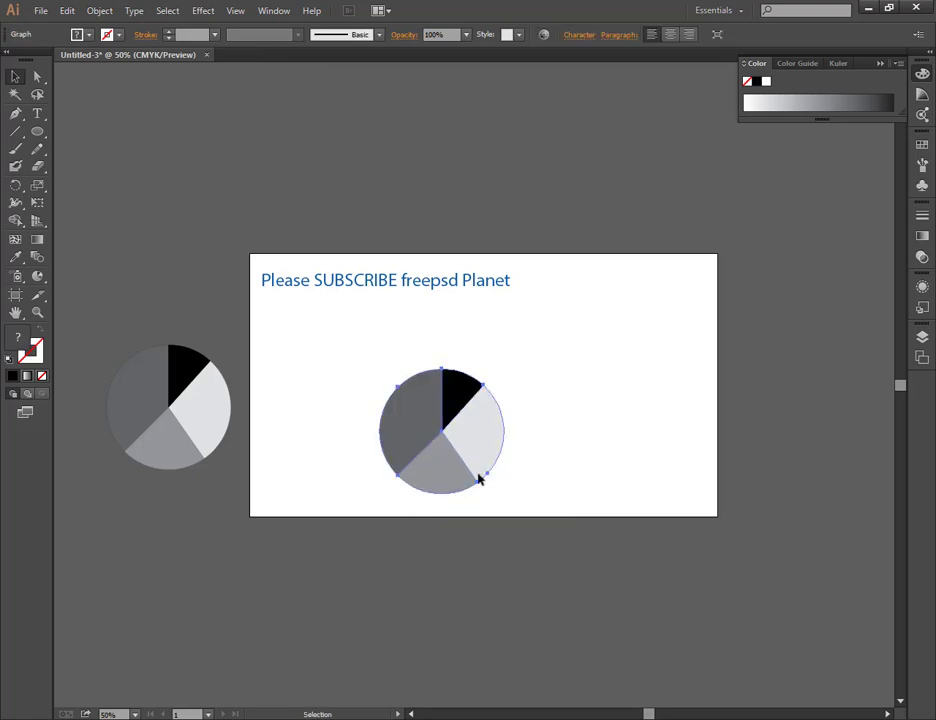
Step: Apply Object > Flatten Transparency to the pie chart
left_click(99, 10)
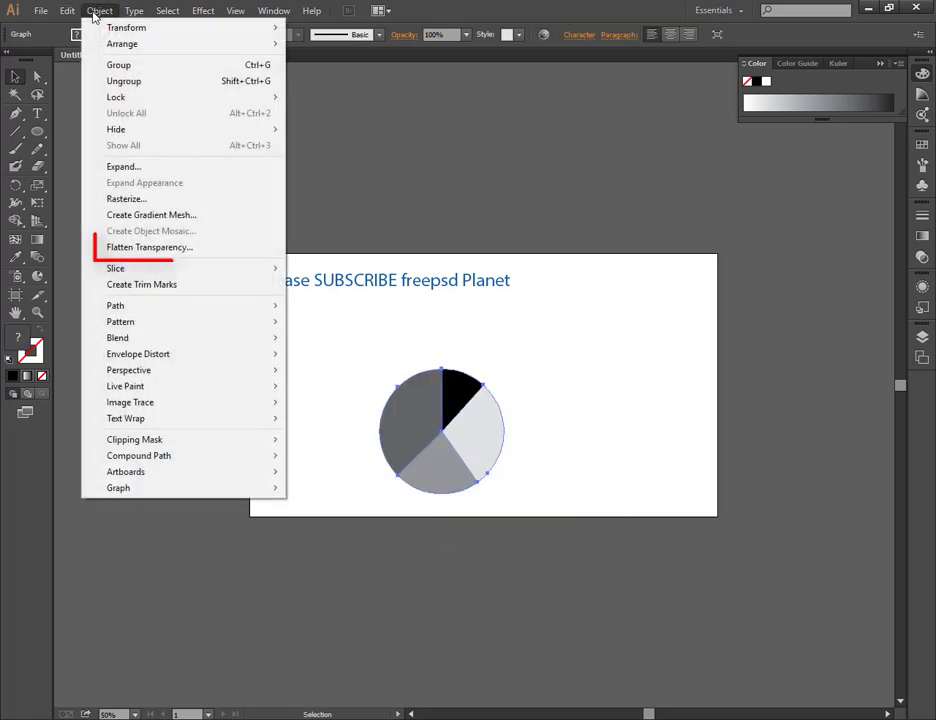
left_click(152, 246)
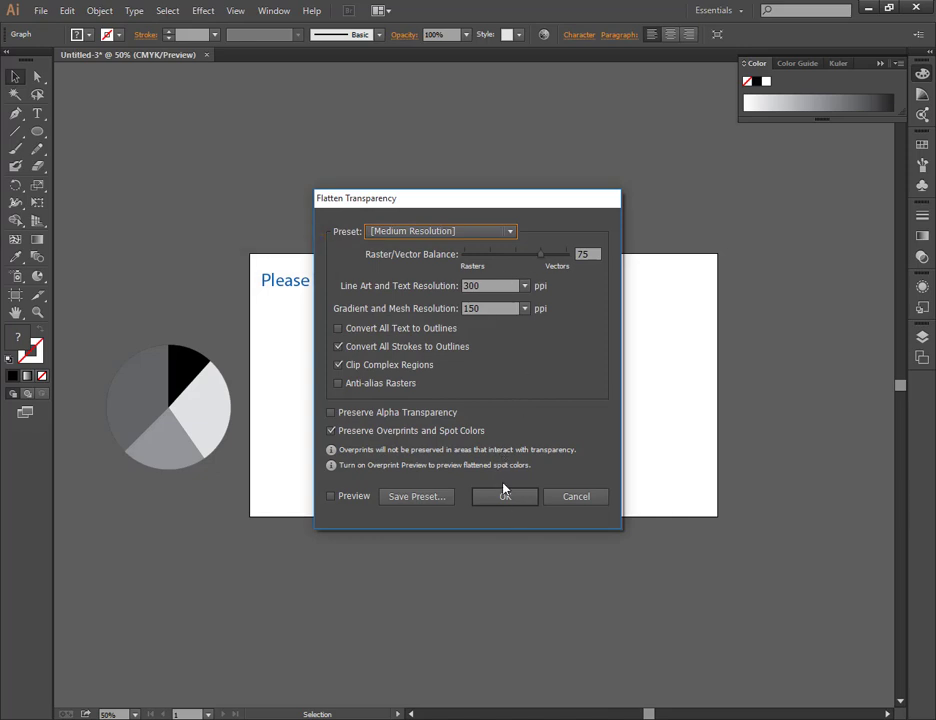
left_click(504, 495)
left_click(636, 478)
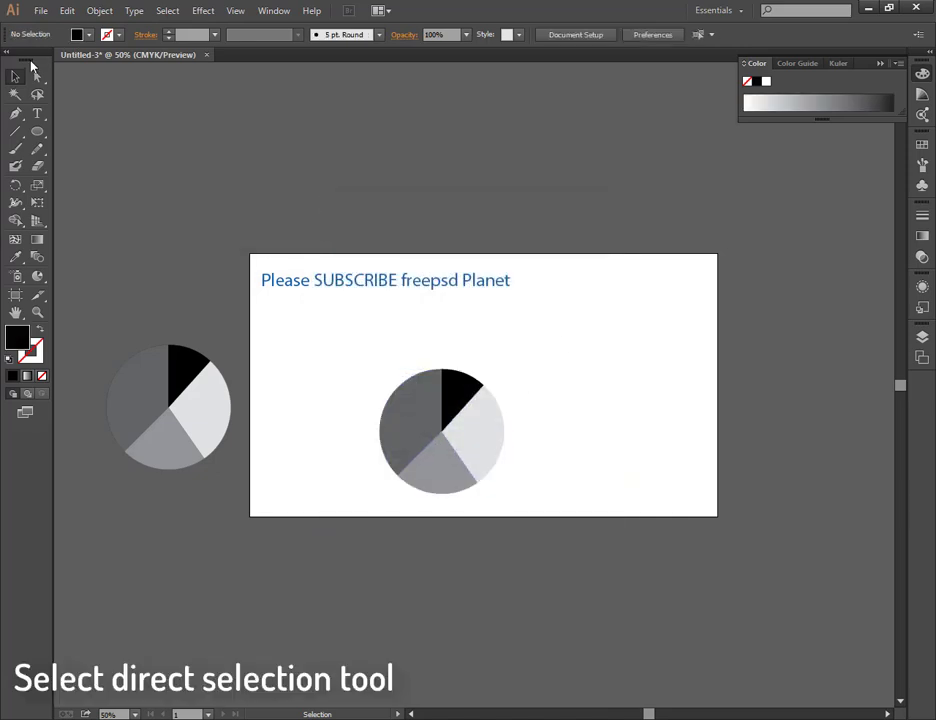
left_click(37, 76)
Step: Select the black slice by same fill and colour the top slice blue and right slice lavender
left_click(436, 410)
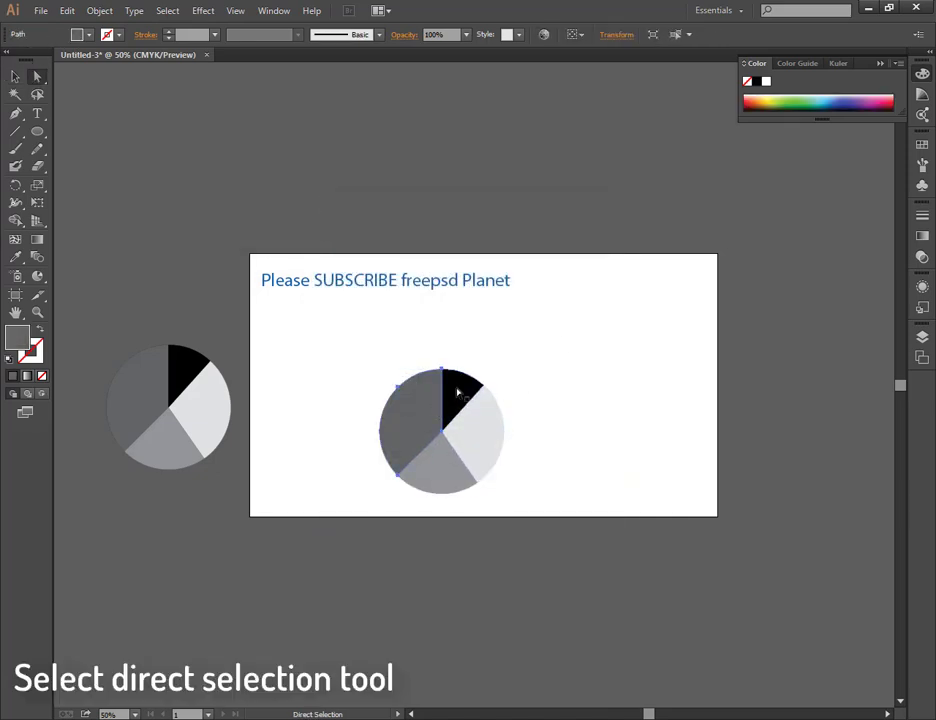
left_click(457, 393)
left_click(167, 10)
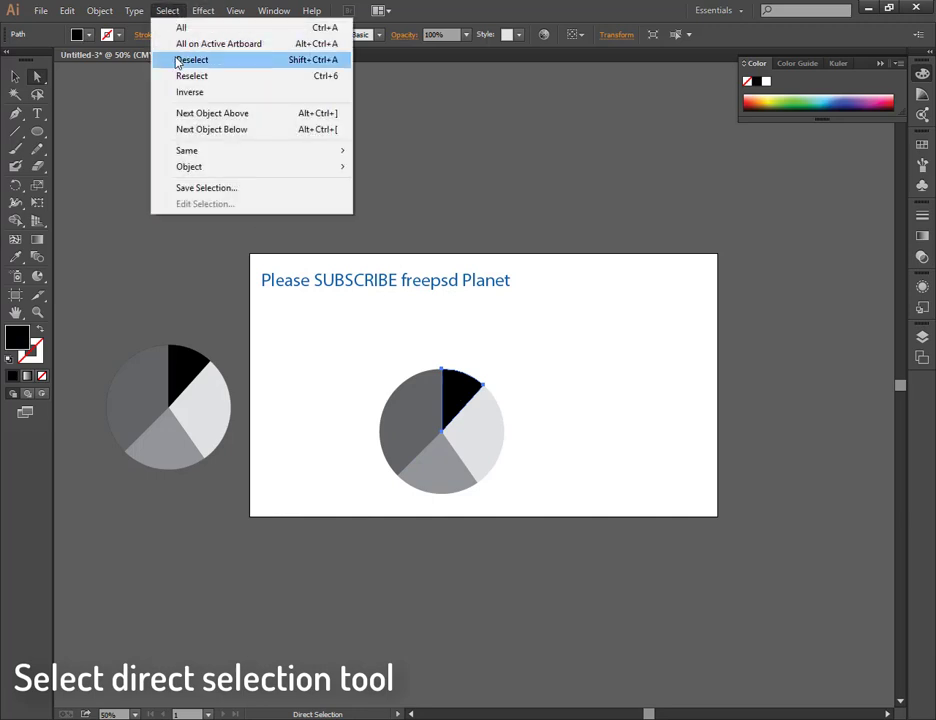
mouse_move(187, 150)
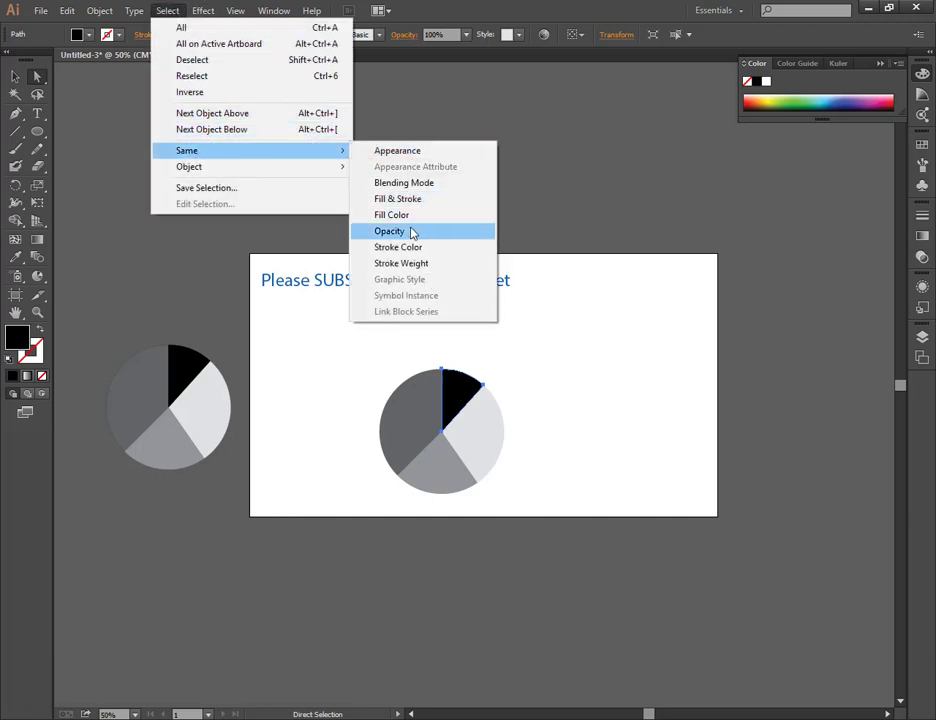
left_click(392, 215)
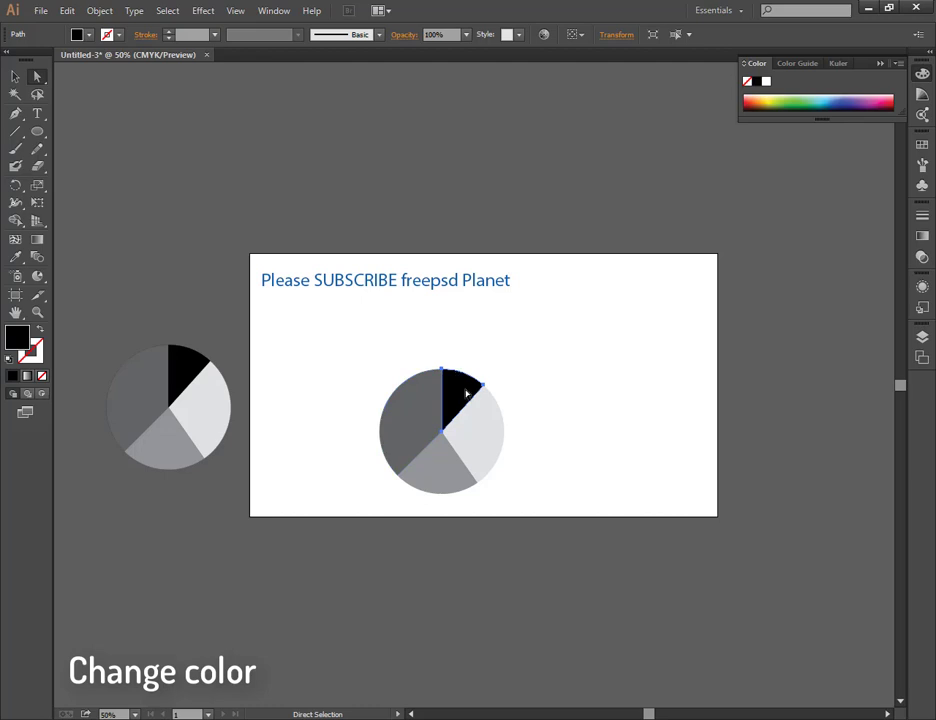
left_click(846, 98)
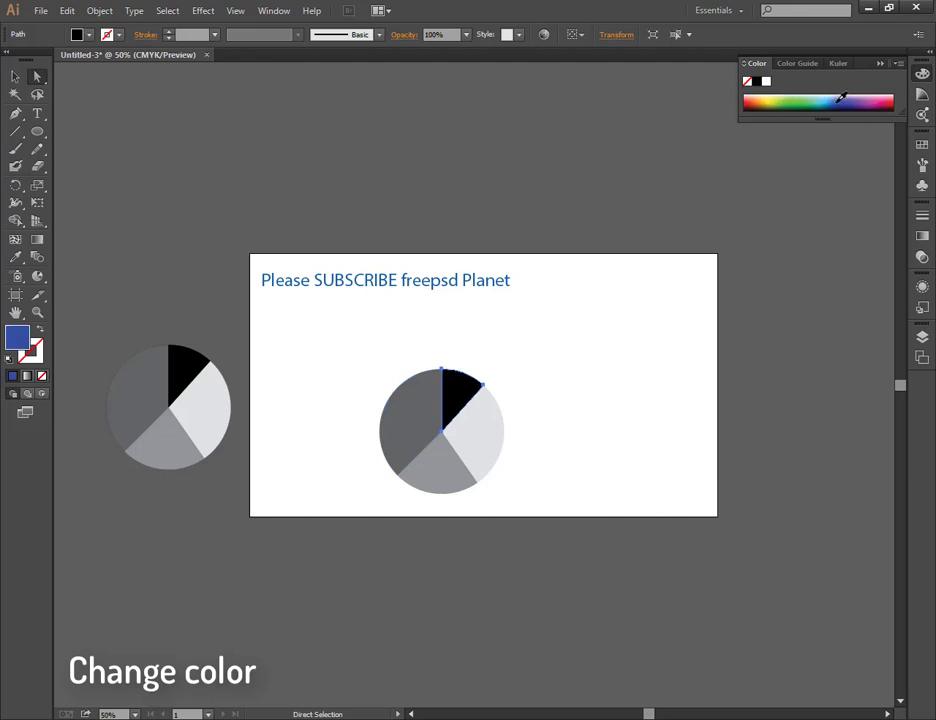
left_click(475, 445)
left_click(836, 97)
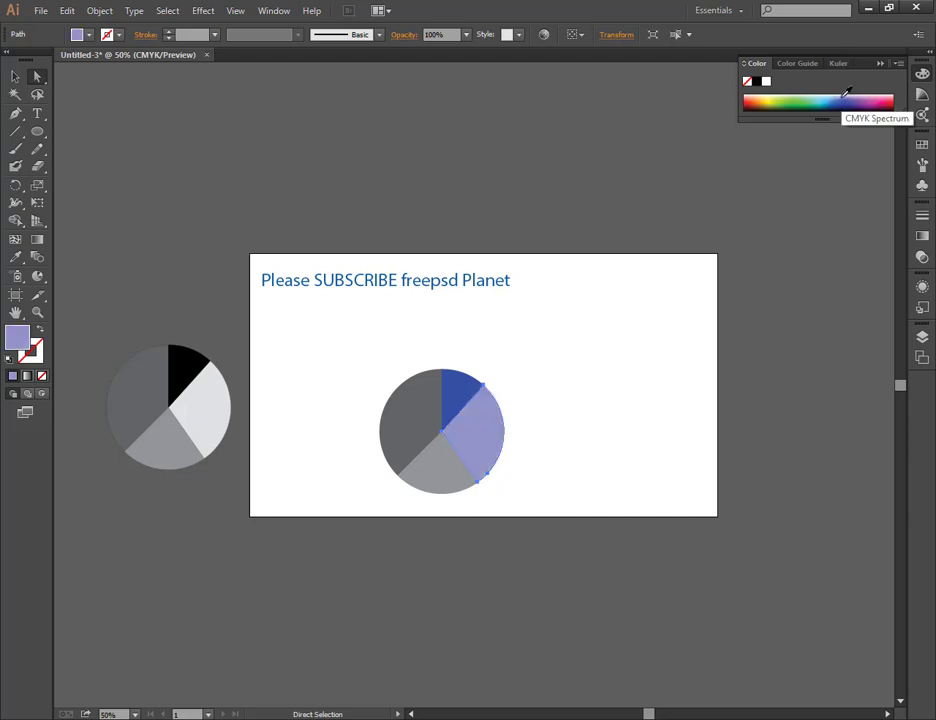
Step: Colour the left slice purple and the bottom slice pink
left_click(436, 462)
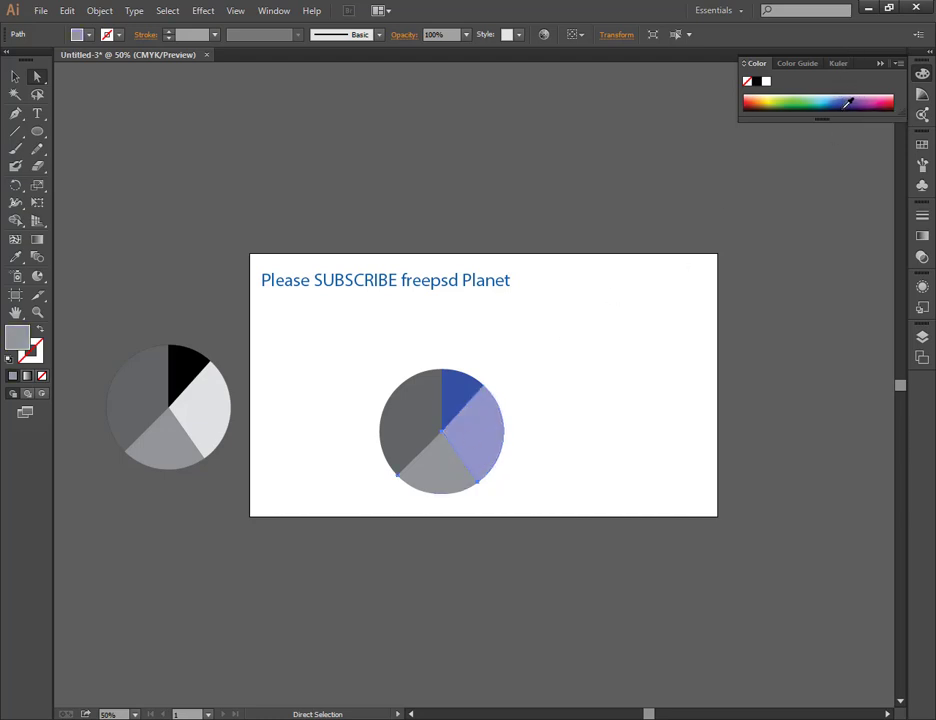
left_click(845, 98)
left_click(390, 427)
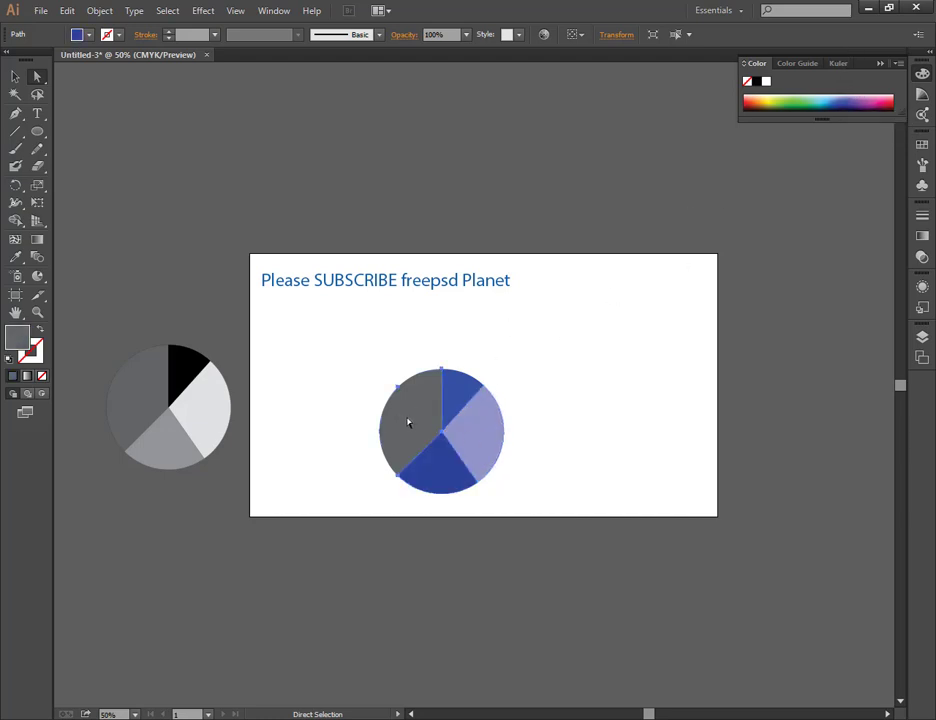
left_click(865, 97)
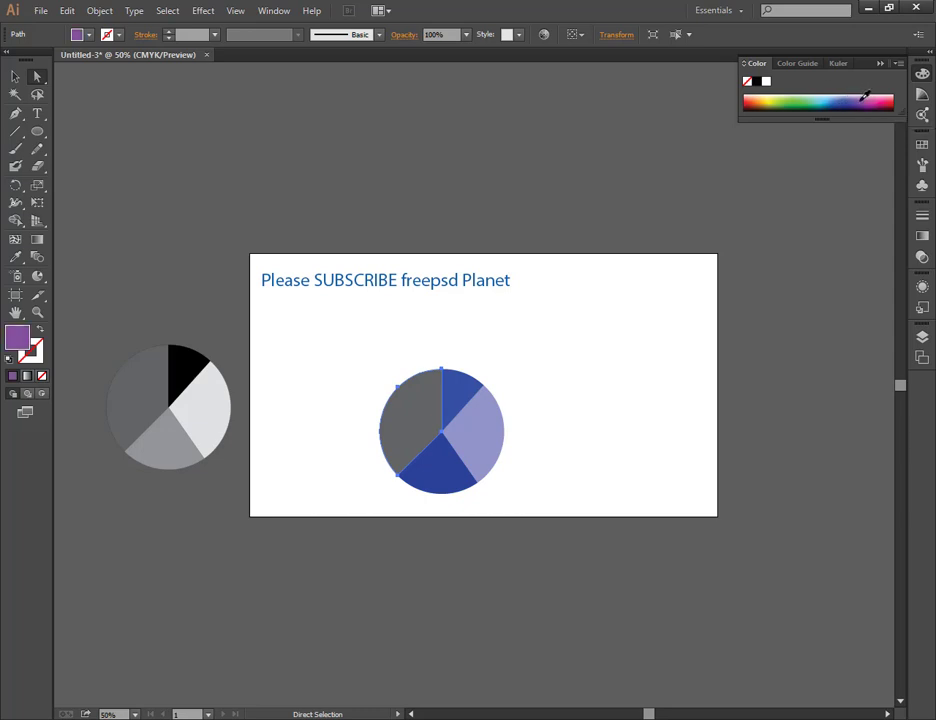
left_click(445, 466)
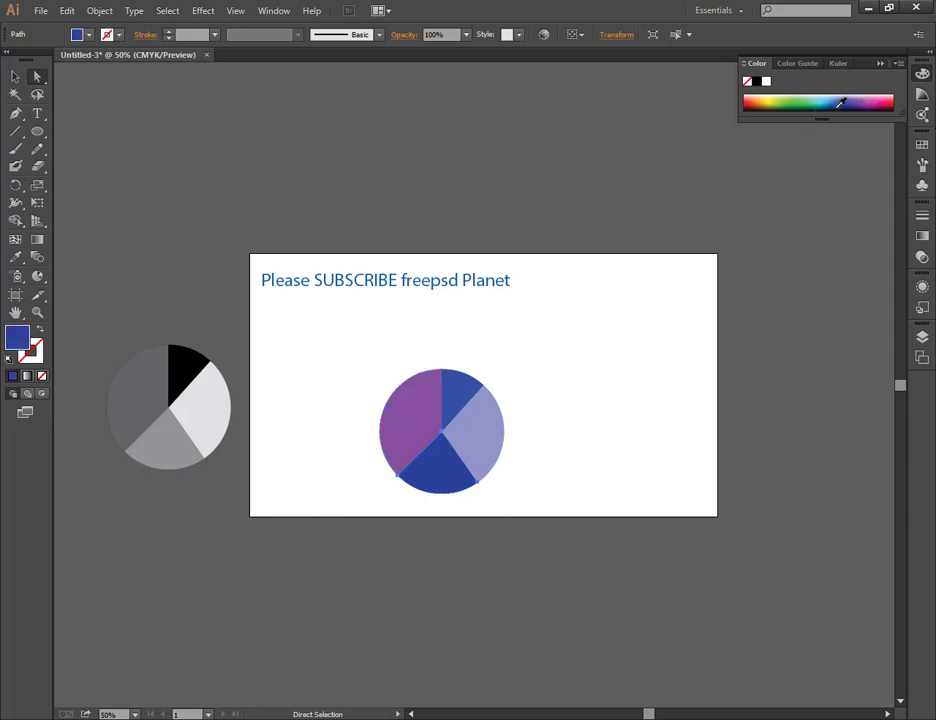
left_click(841, 102)
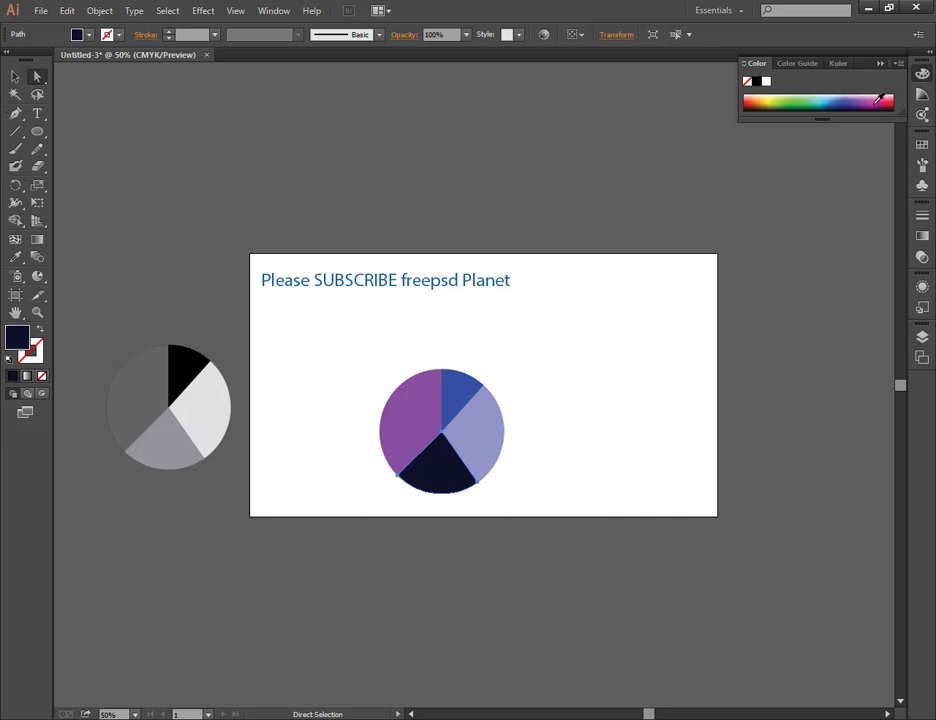
left_click(880, 99)
Step: Recolour the right slice salmon and the top slice green, then nudge the pie up-right
left_click(488, 441)
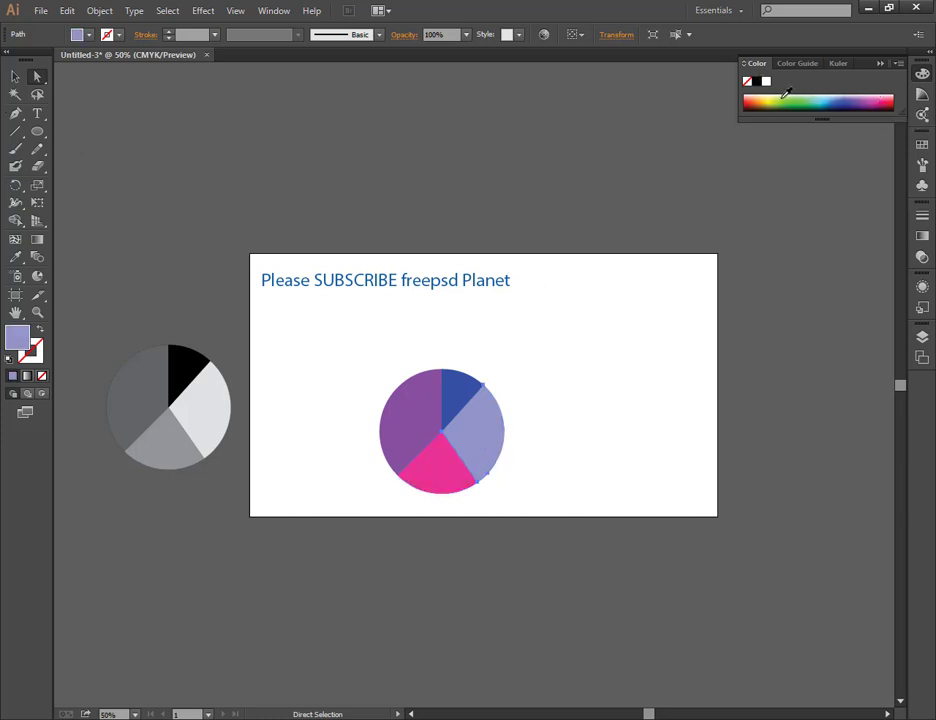
left_click(758, 102)
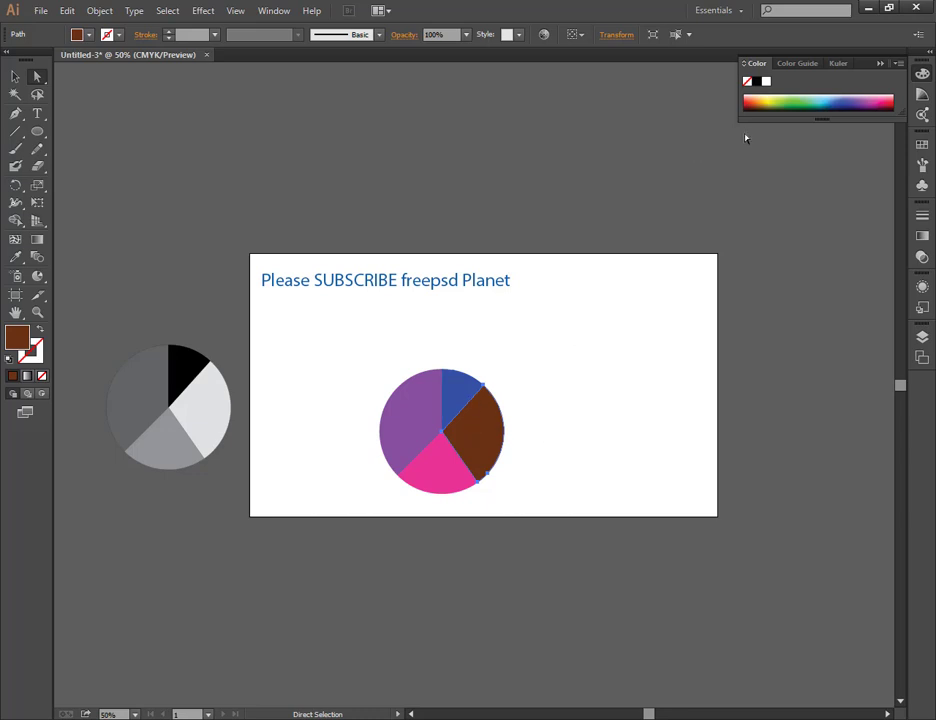
left_click(750, 97)
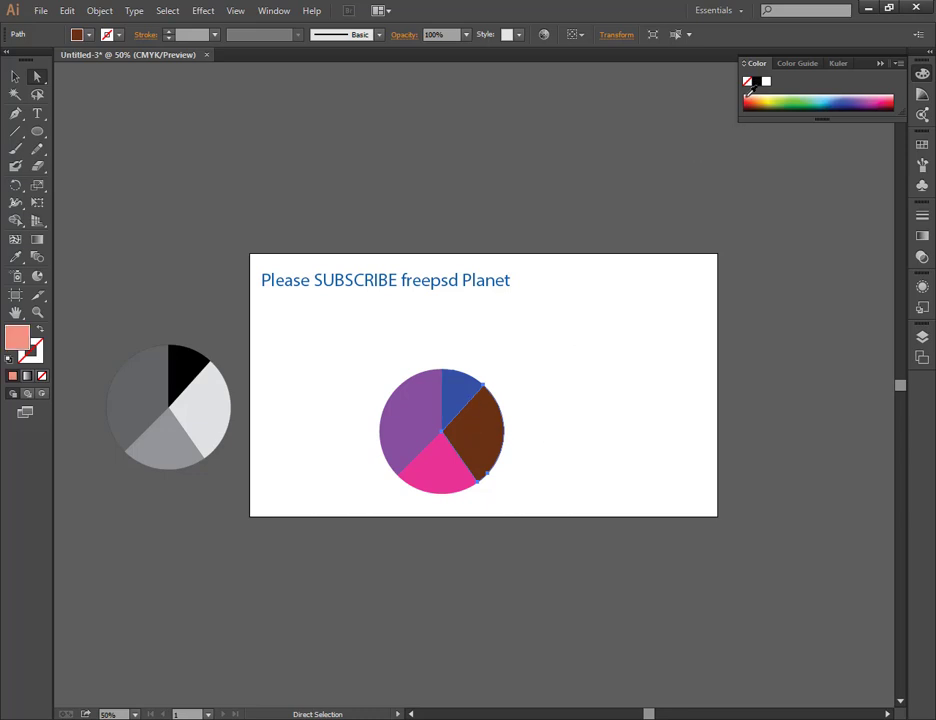
left_click(451, 410)
left_click(795, 99)
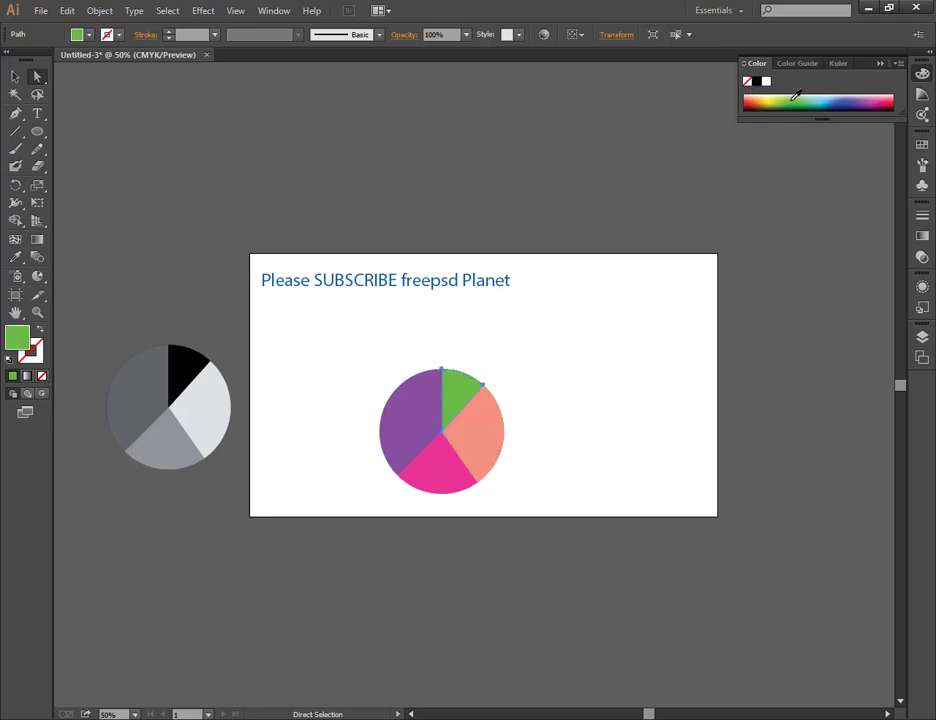
left_click(15, 76)
left_click(566, 398)
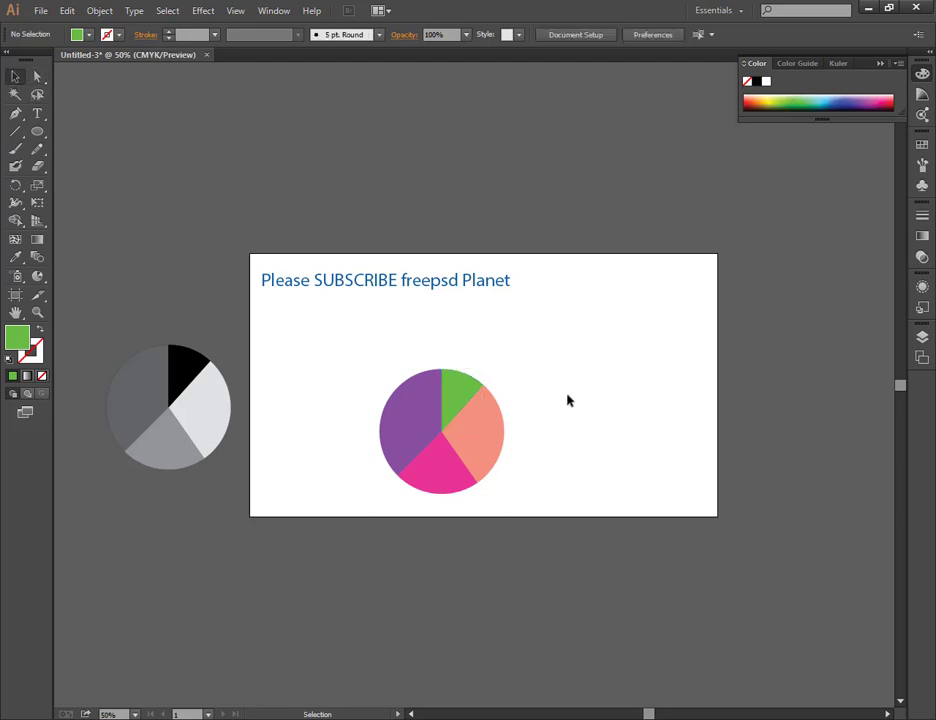
mouse_move(495, 456)
left_mouse_down()
mouse_move(573, 435)
mouse_move(518, 418)
left_mouse_up()
Step: Zoom in and draw a bent leader line from the pink slice out to the left
left_click(628, 428)
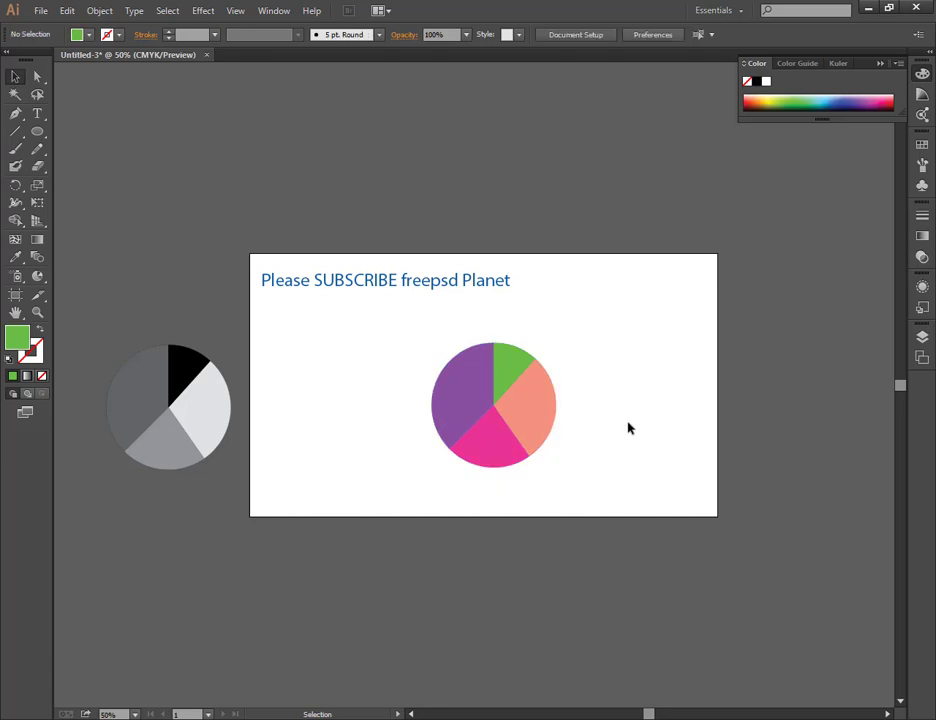
key("ctrl+1")
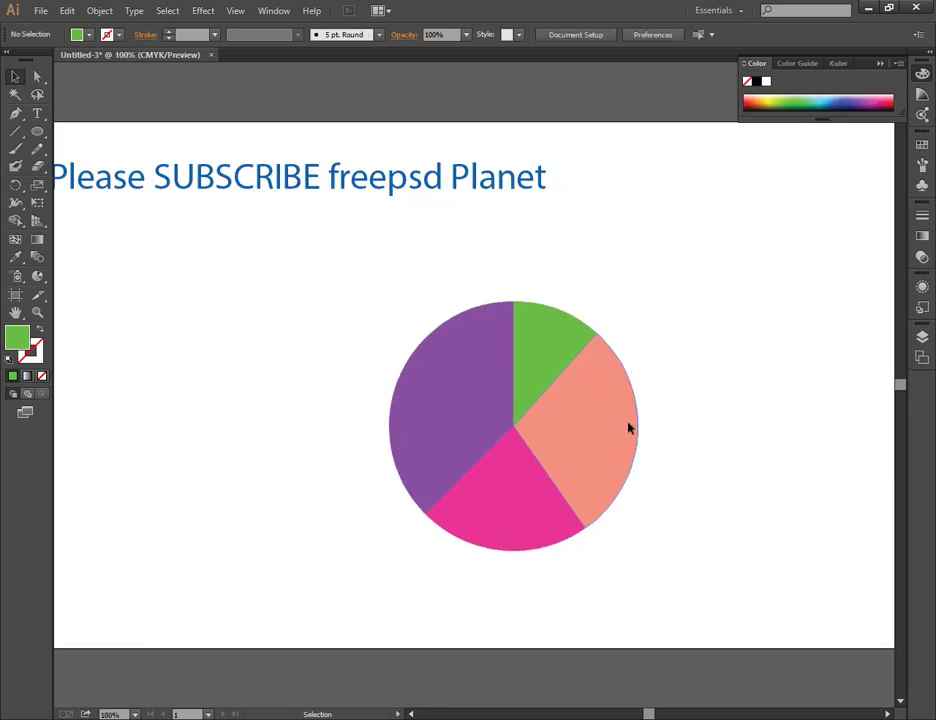
left_click(15, 113)
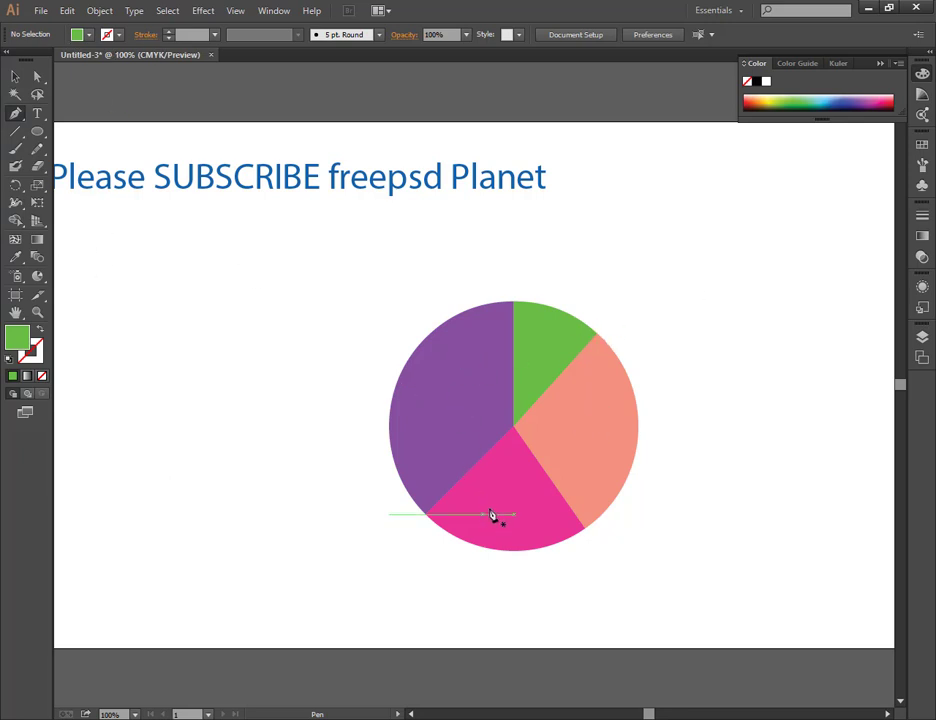
mouse_move(488, 516)
left_mouse_down()
mouse_move(476, 564)
mouse_move(335, 580)
left_mouse_up()
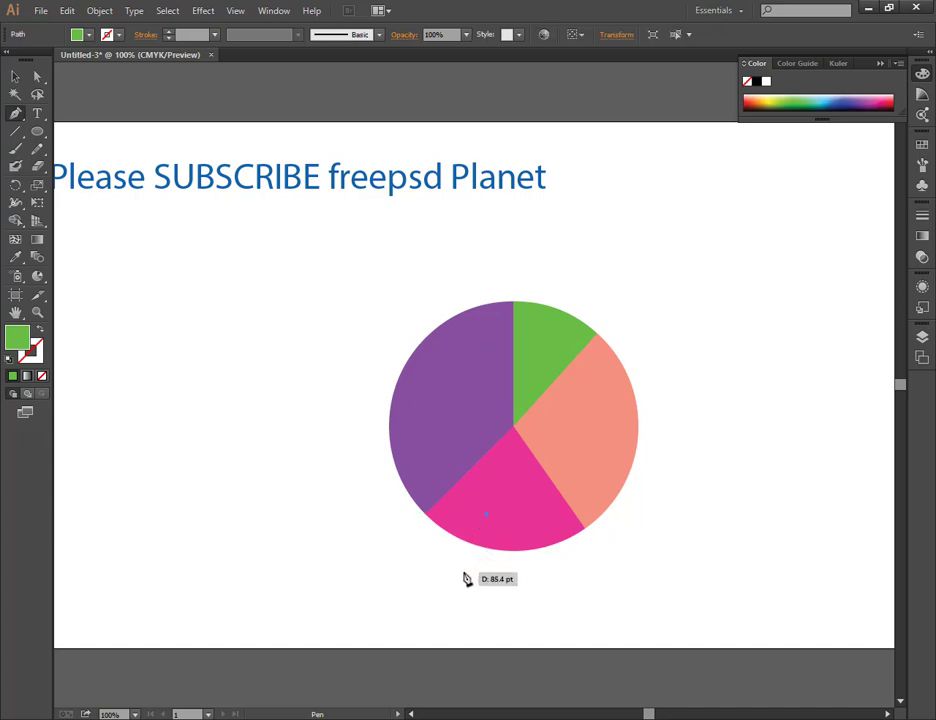
left_click(298, 572)
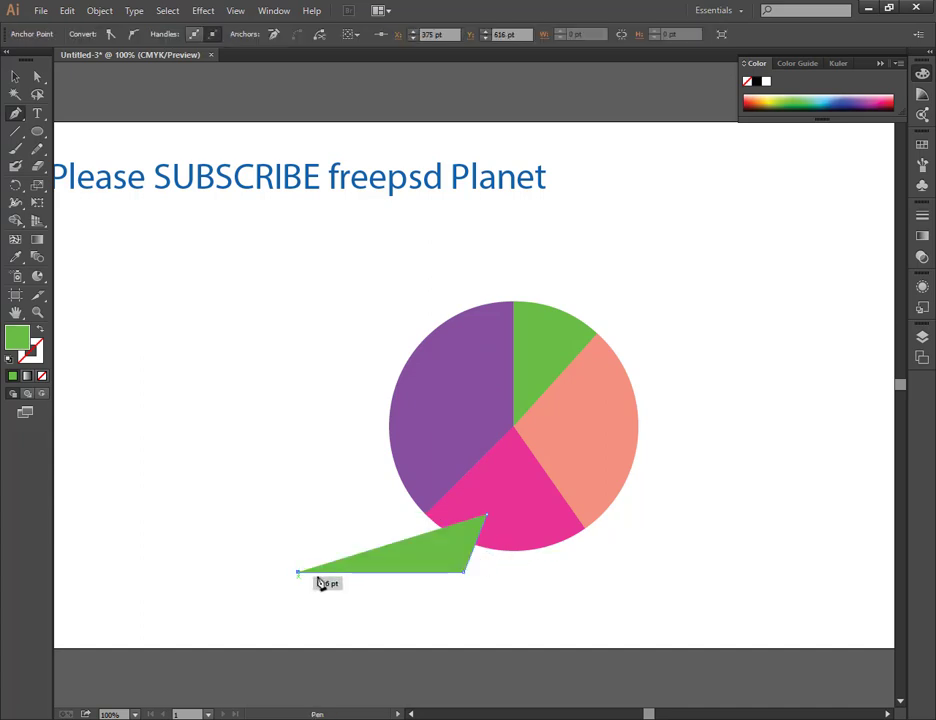
Step: Make the leader line a black stroke with no fill and zoom back out
left_click(40, 330)
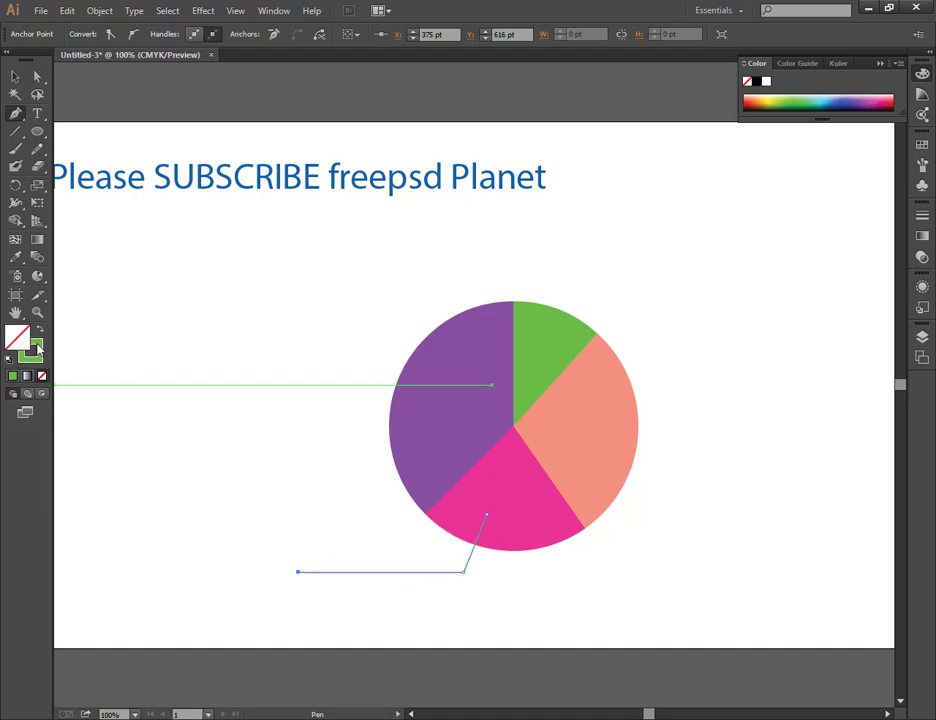
left_click(31, 352)
double_click(31, 352)
left_click(524, 385)
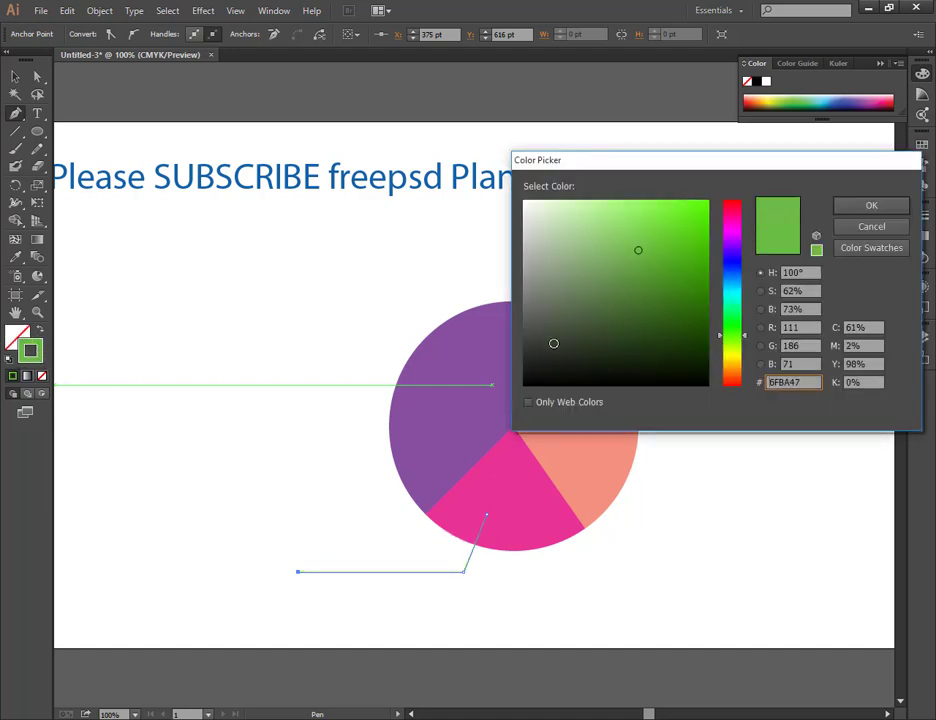
key("Return")
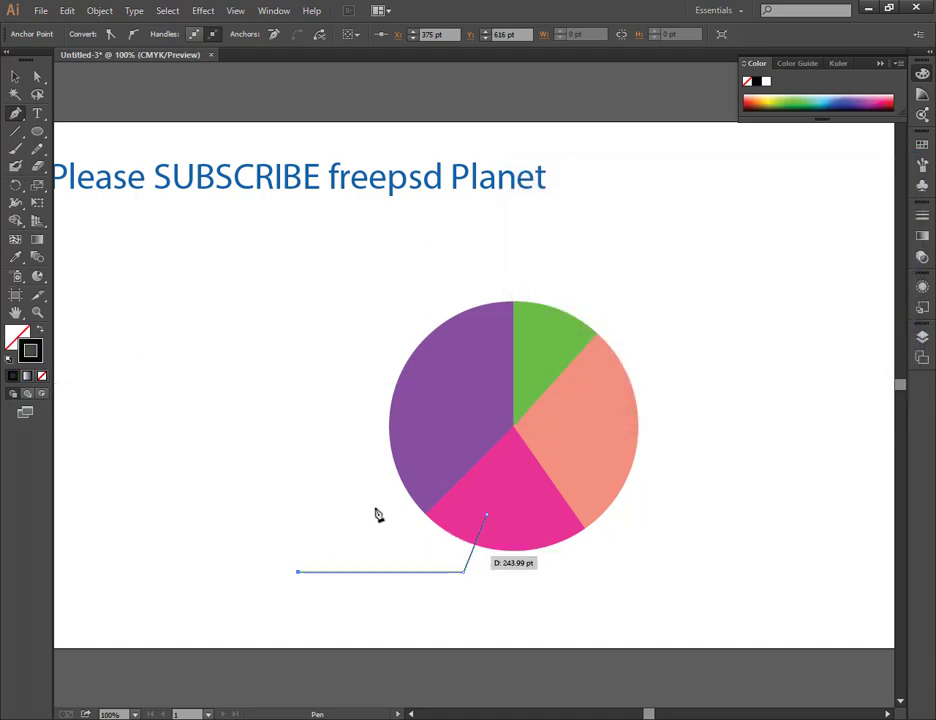
left_click(15, 77)
left_click(320, 550)
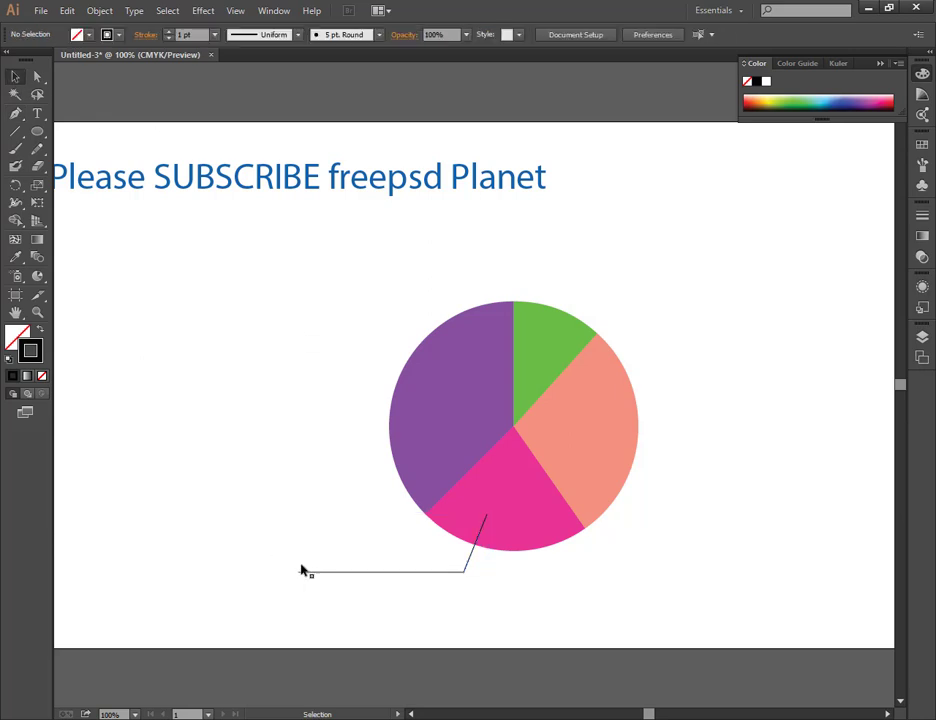
left_click_drag(303, 568, 368, 592)
left_click(340, 608)
key("ctrl+minus")
key("ctrl+minus")
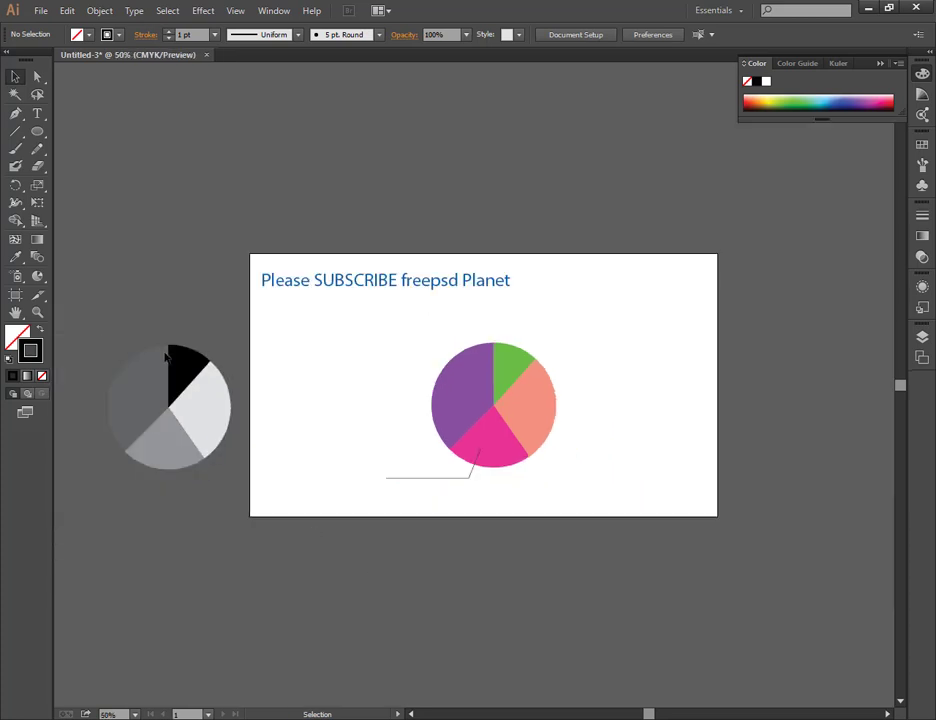
left_click(157, 428)
left_click(76, 10)
mouse_move(99, 10)
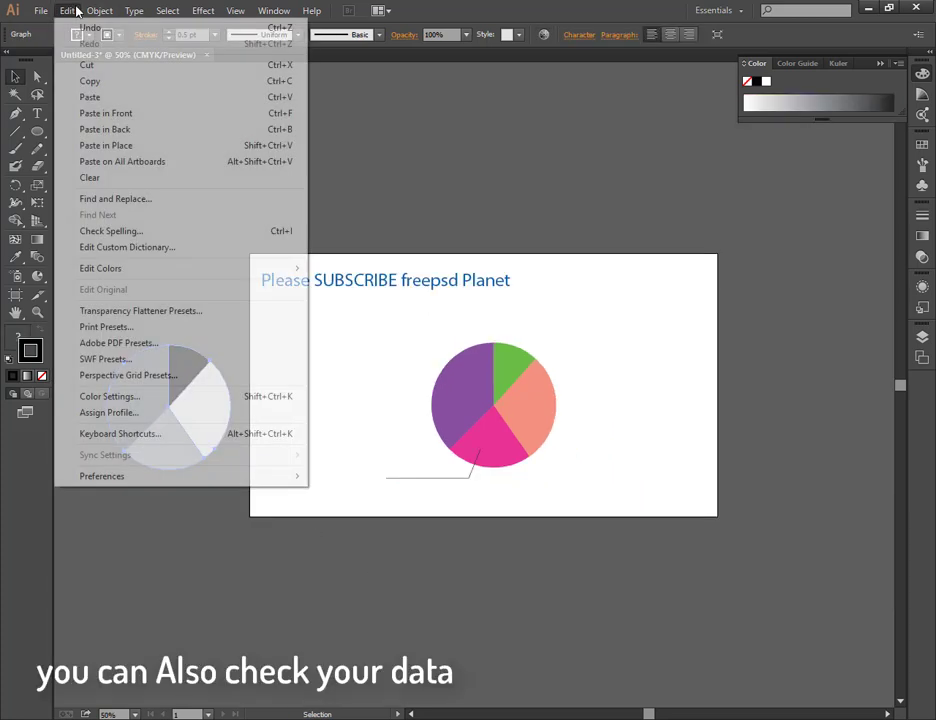
mouse_move(118, 487)
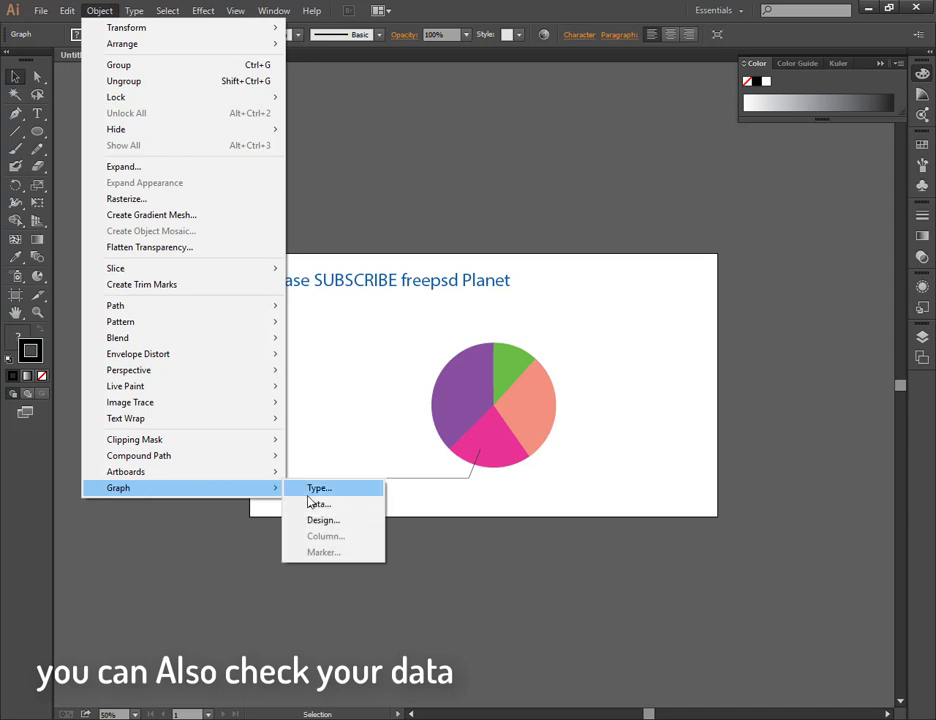
left_click(318, 508)
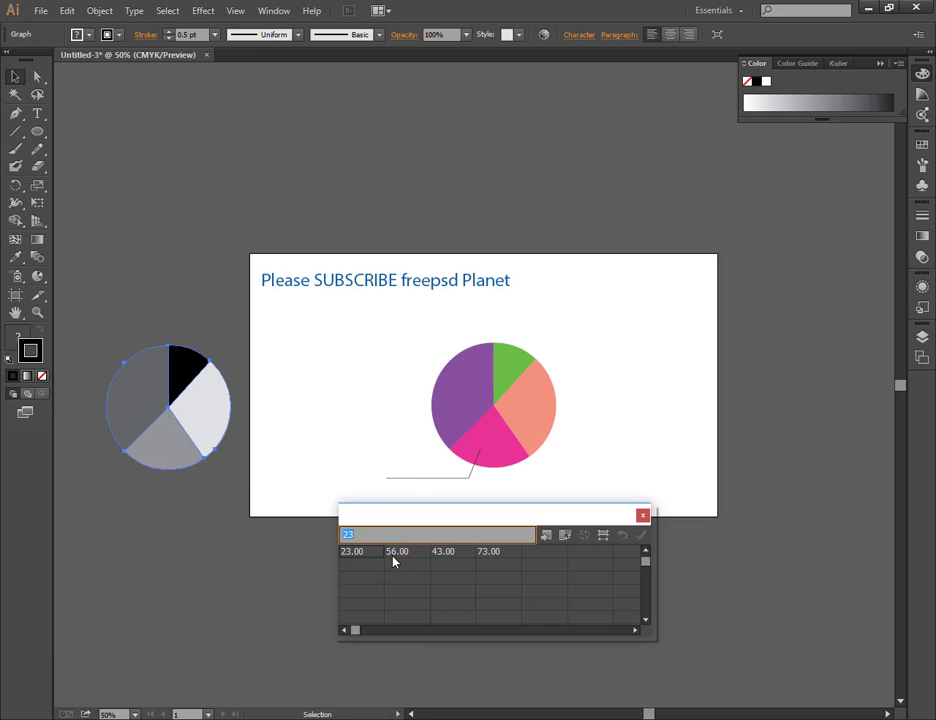
left_click(643, 515)
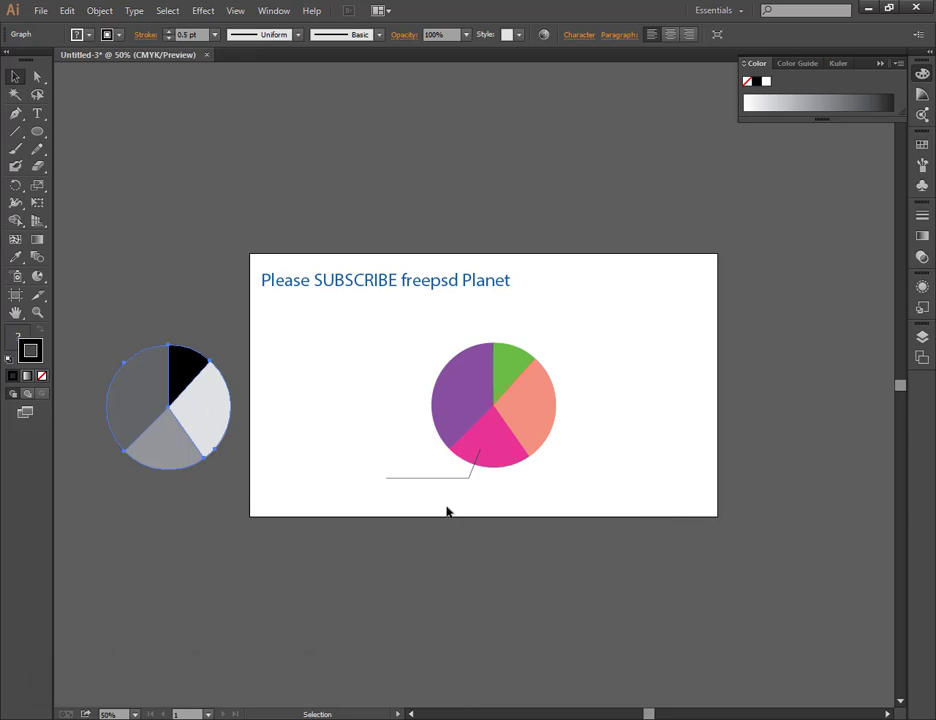
key("ctrl+plus")
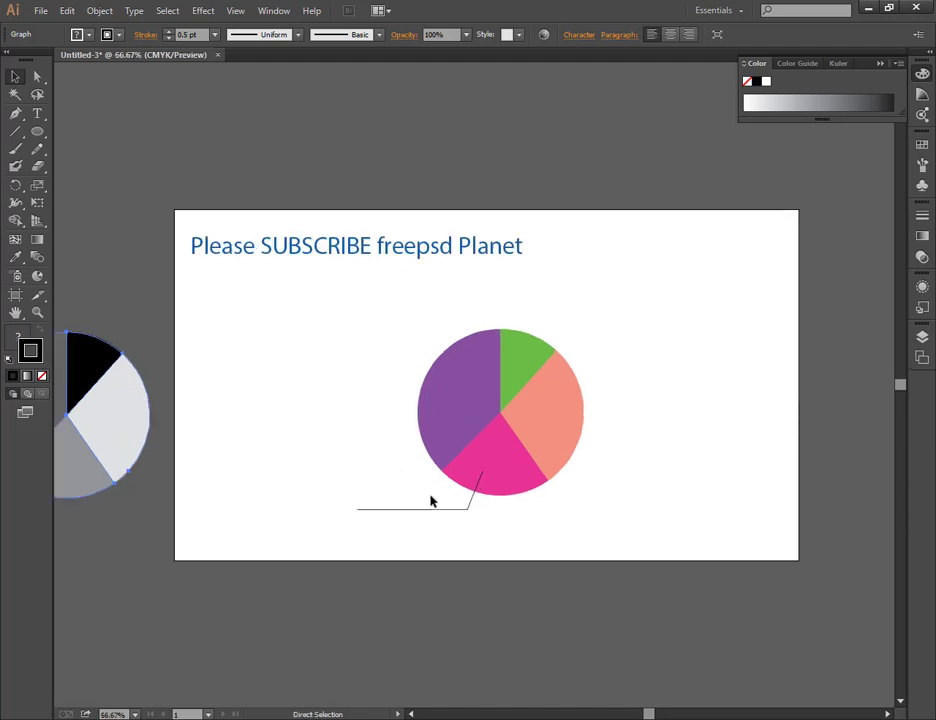
Step: Type a '43%' label and place it on the pink slice's leader line
key("ctrl+plus")
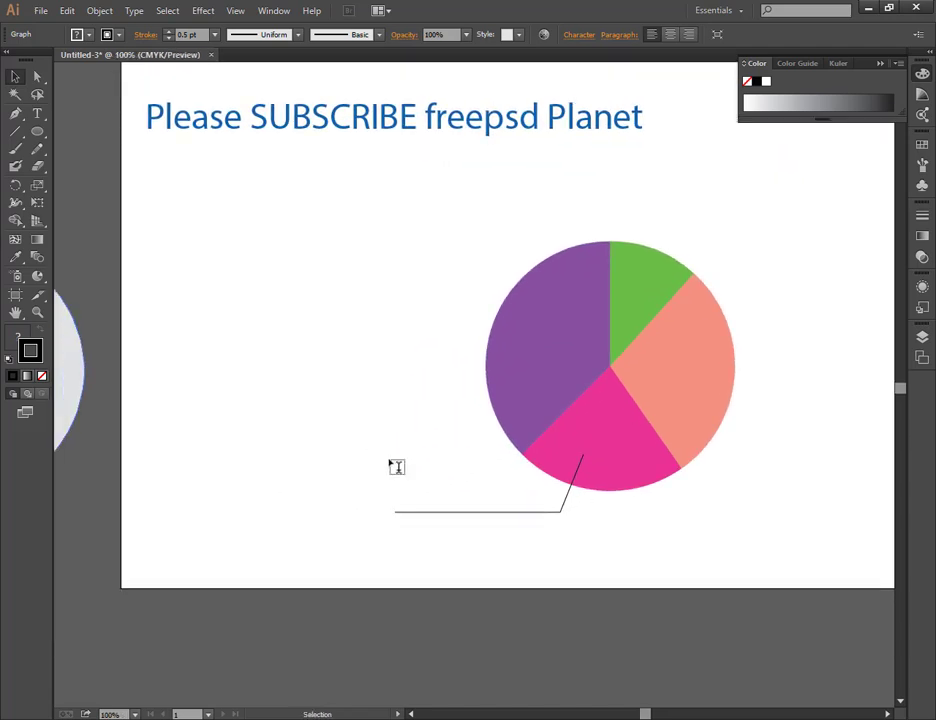
key("t")
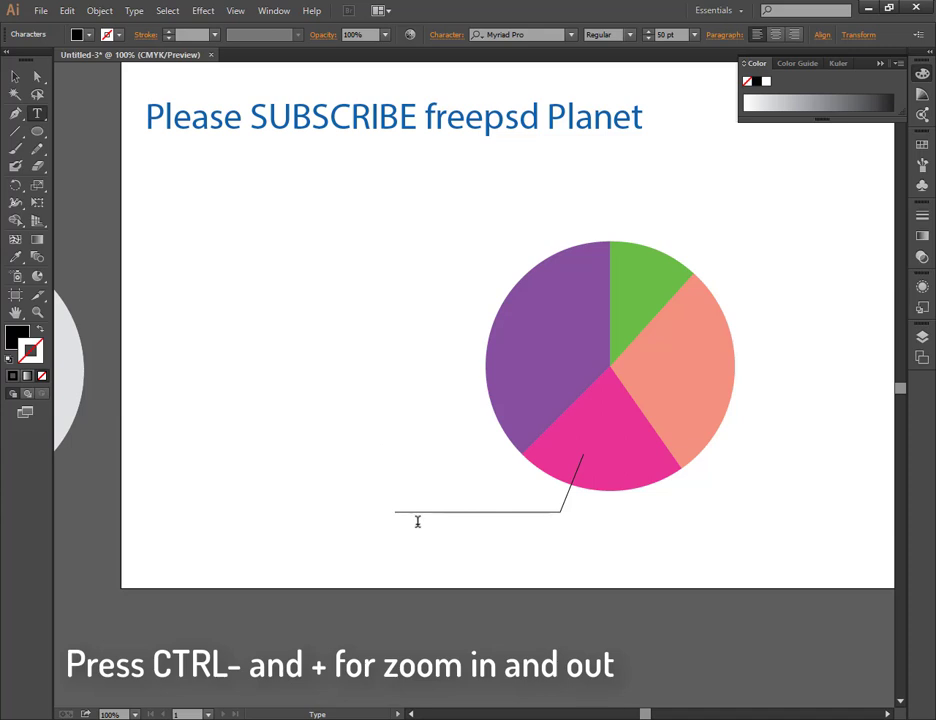
type("43")
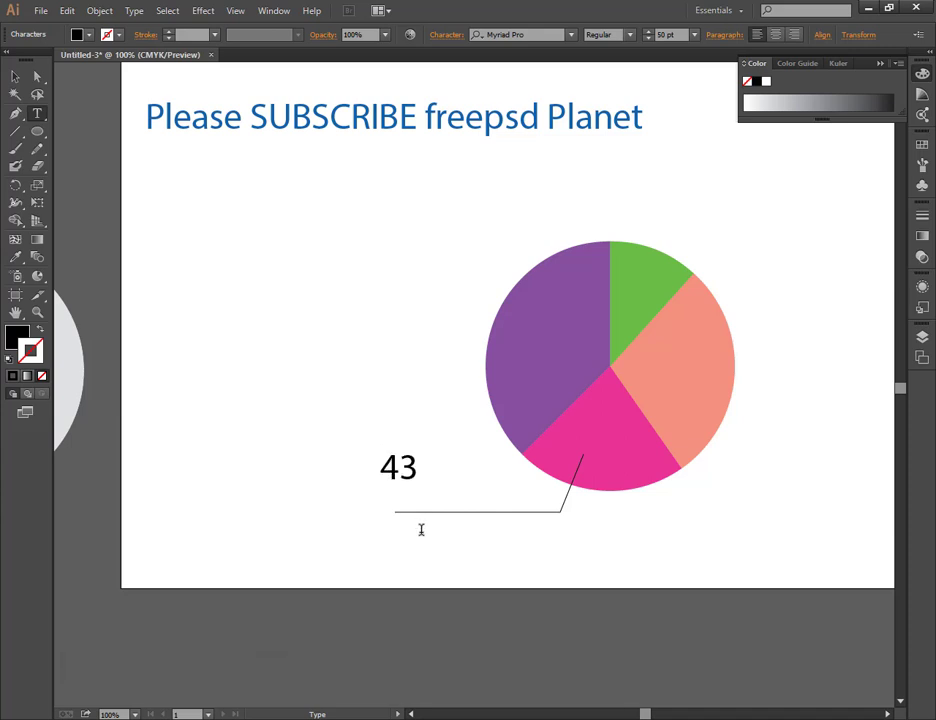
type("%")
key("Escape")
left_click(472, 505)
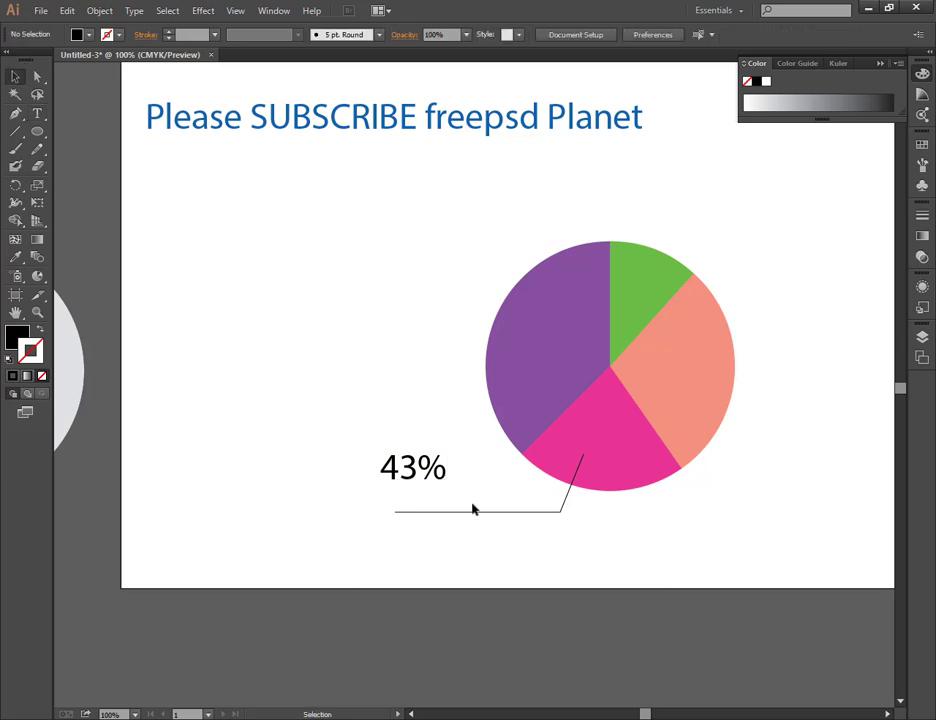
mouse_move(386, 469)
left_mouse_down()
mouse_move(419, 492)
mouse_move(408, 487)
left_mouse_up()
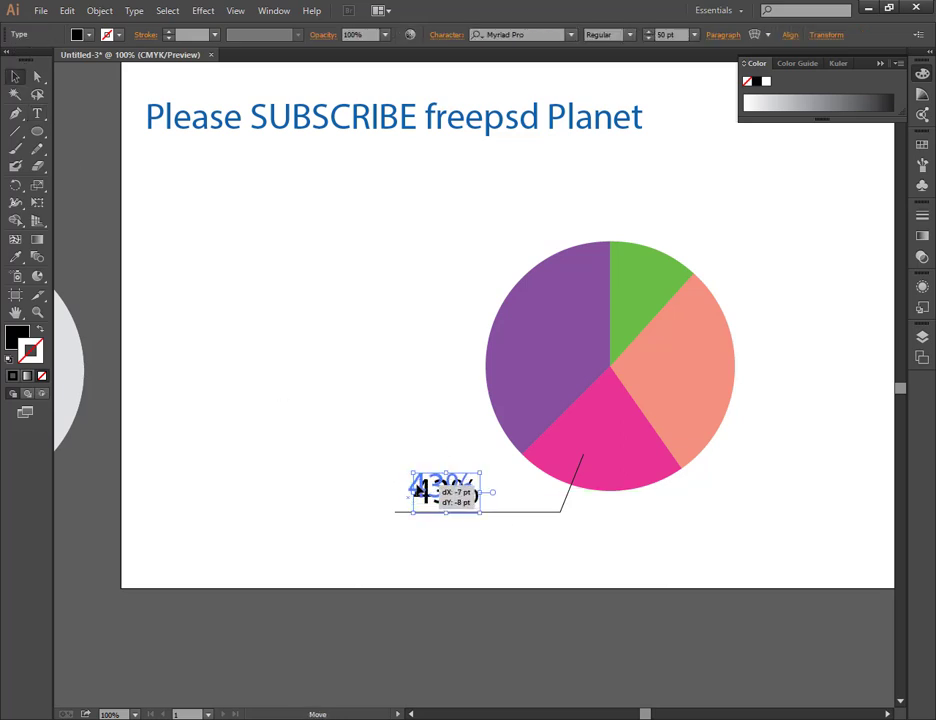
left_click(295, 274)
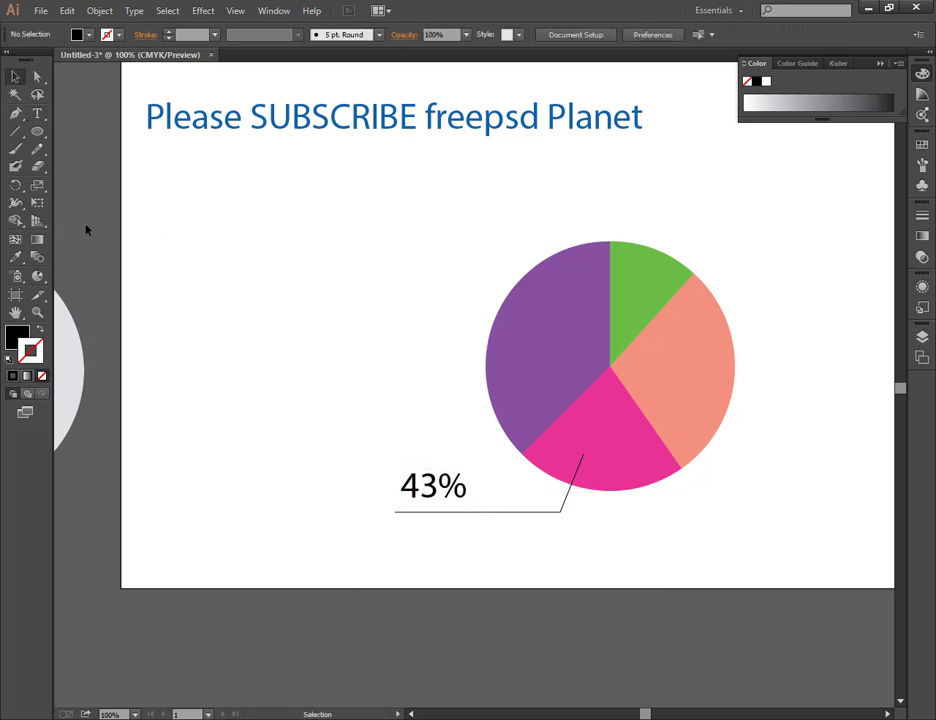
Step: Draw a stroked leader line from the green slice angling up and out to the right
left_click(15, 113)
left_click(635, 280)
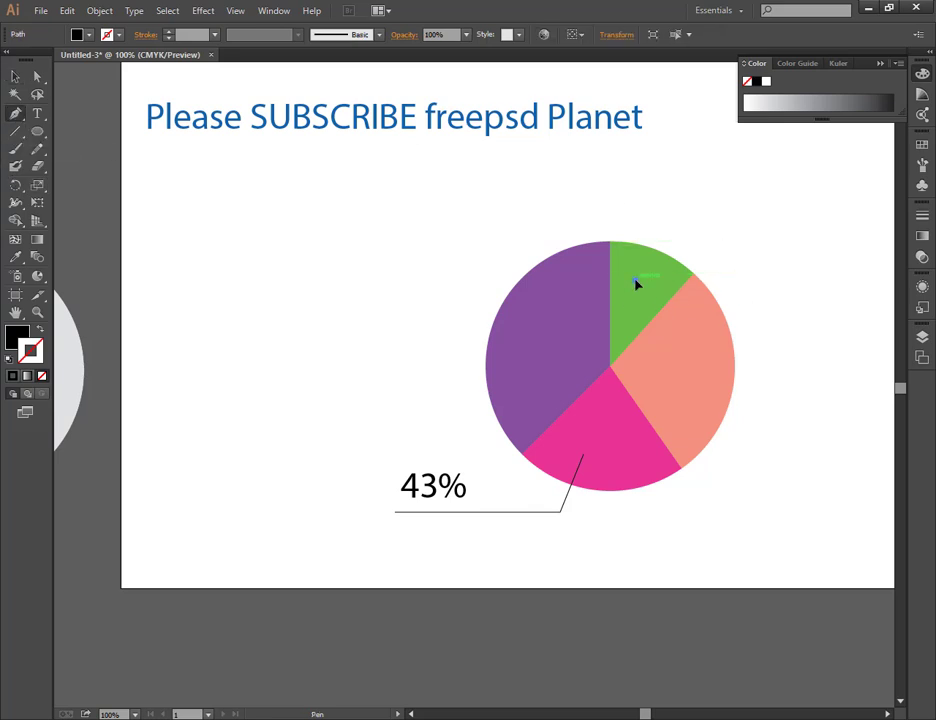
left_click(683, 232)
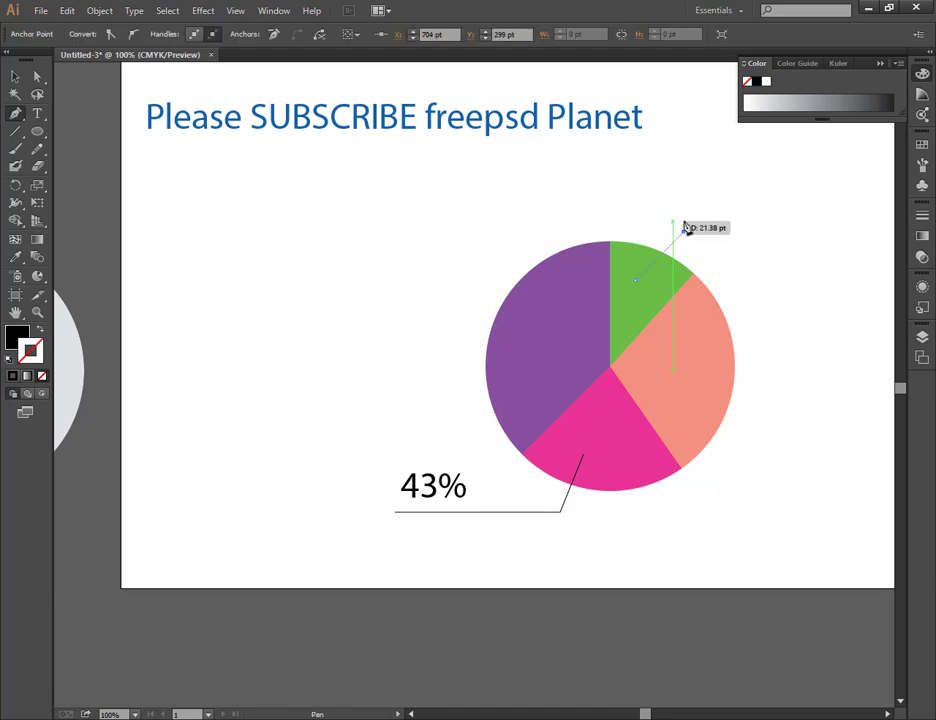
left_click(800, 234, "shift")
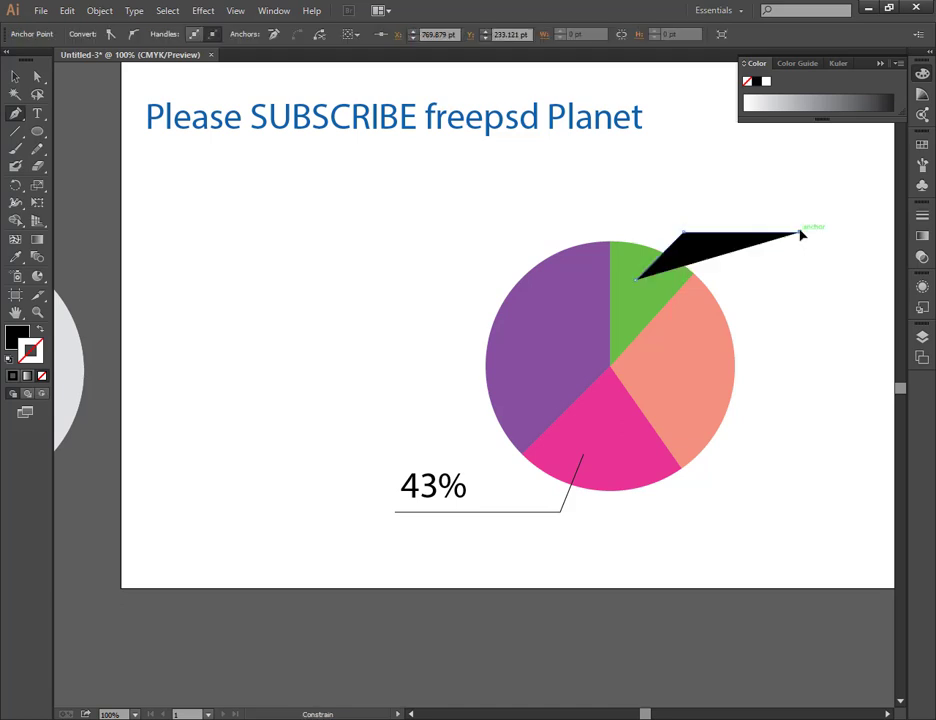
left_click(42, 329)
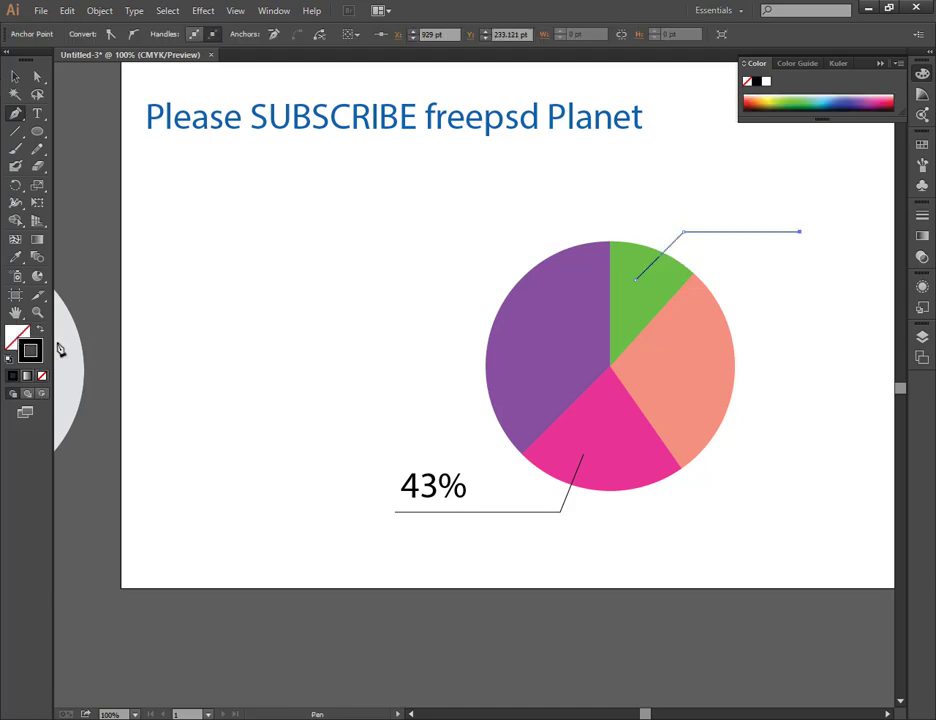
left_click(15, 76)
left_click(718, 193)
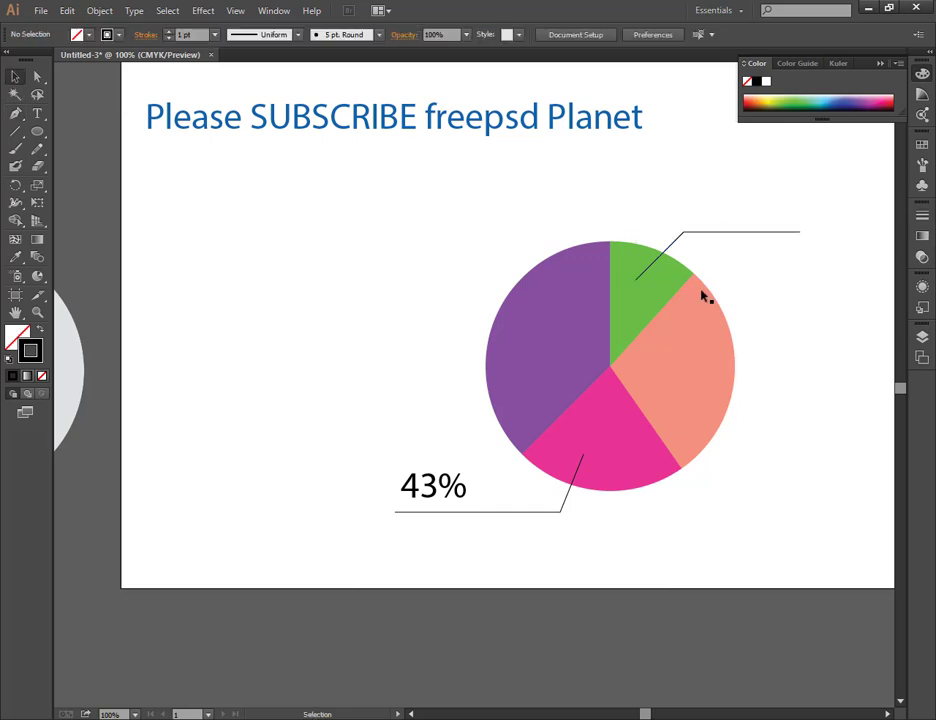
Step: Add a '23%' label and move it onto the upper leader line
key("t")
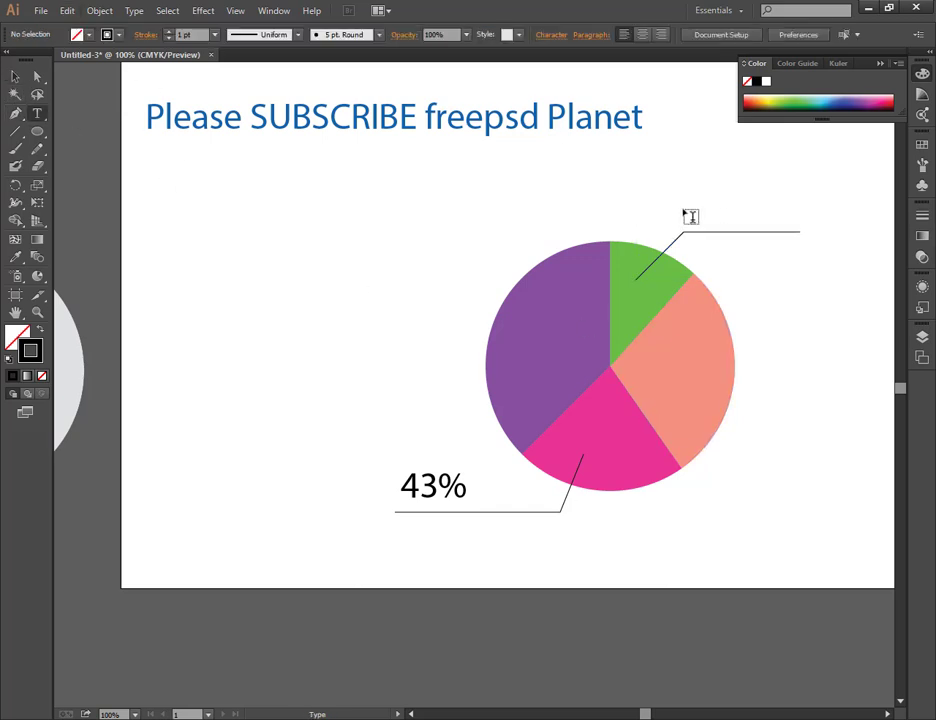
left_click(707, 242)
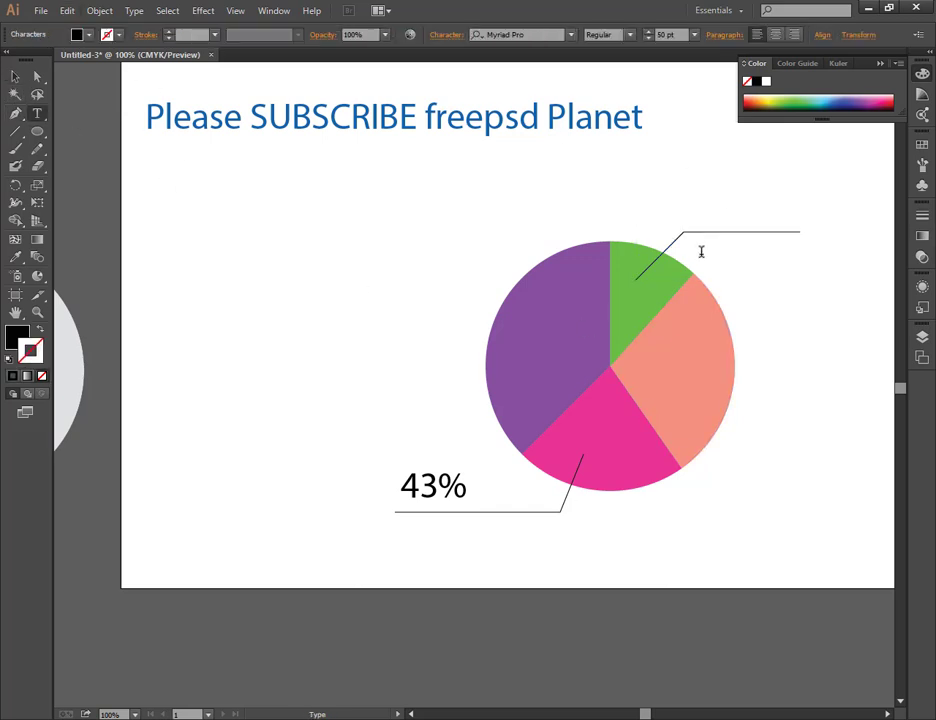
type("23%")
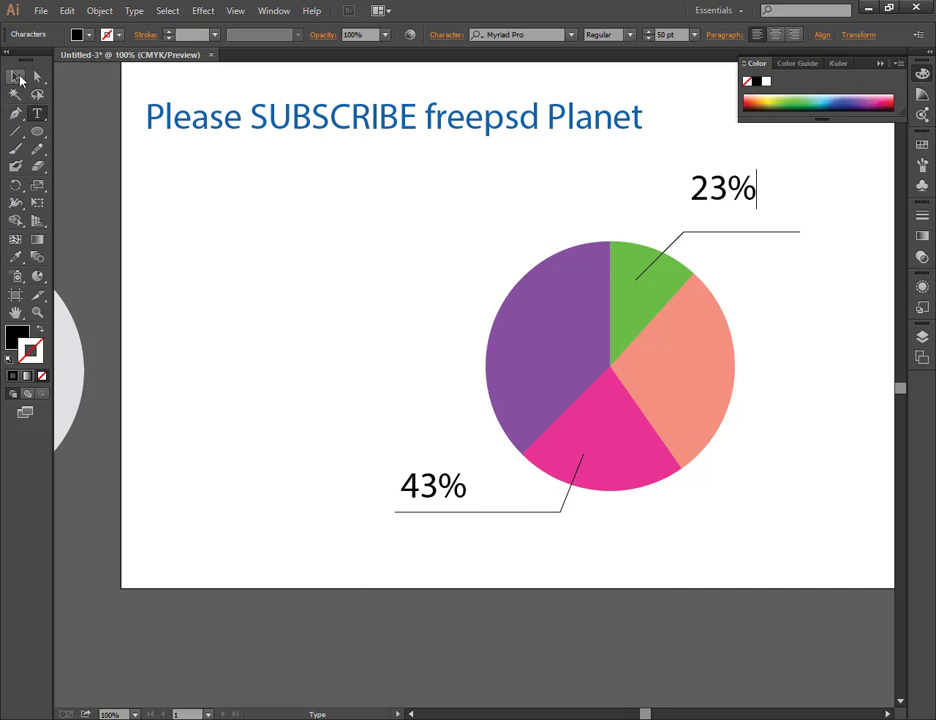
left_click(15, 76)
left_click(426, 311)
left_click_drag(722, 188, 717, 213)
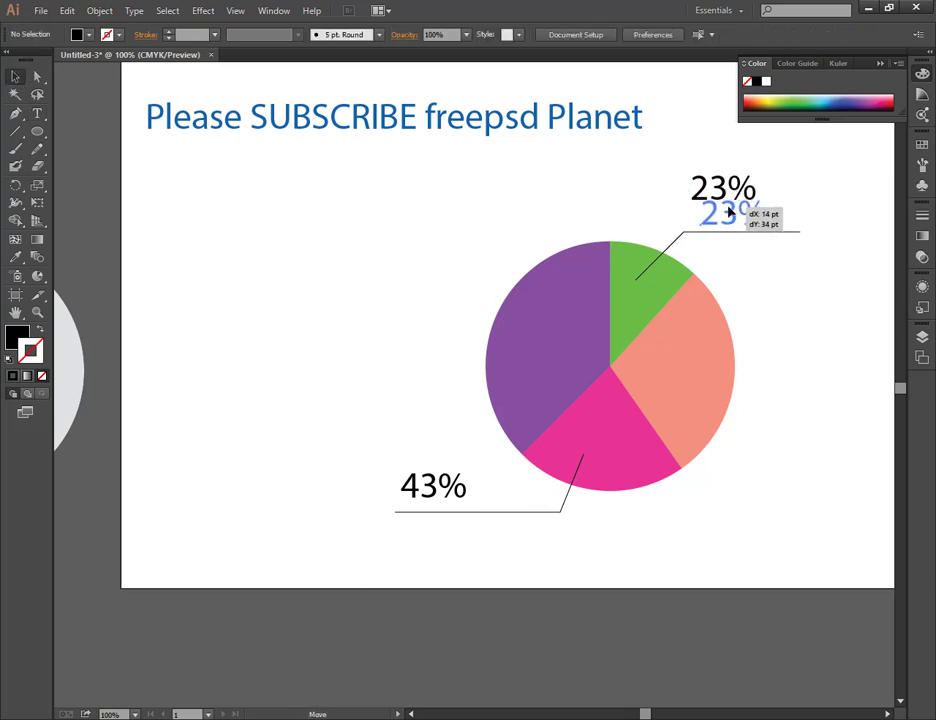
left_click(800, 286)
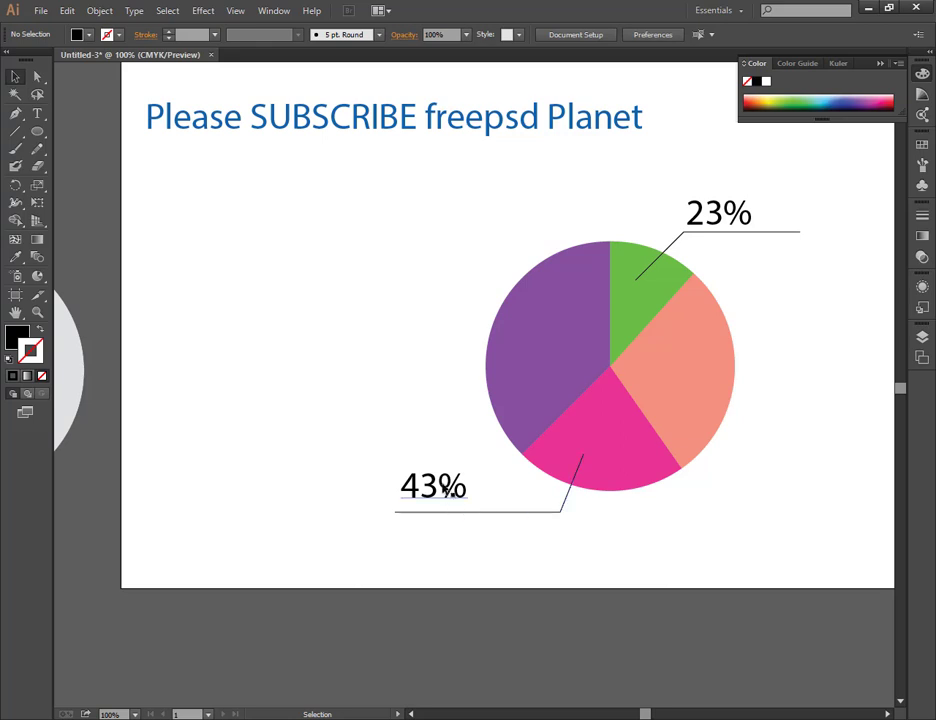
Step: Align the 43% and 23% labels along their lines and zoom out
left_click_drag(450, 488, 436, 492)
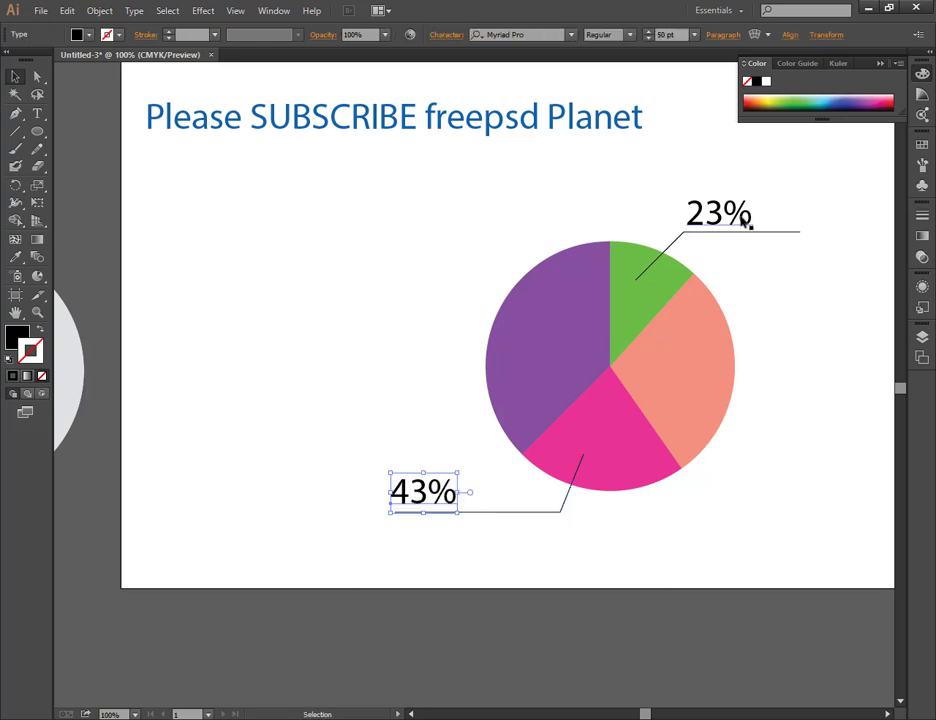
mouse_move(744, 212)
left_mouse_down()
mouse_move(790, 213)
mouse_move(769, 251)
left_mouse_up()
left_click(837, 414)
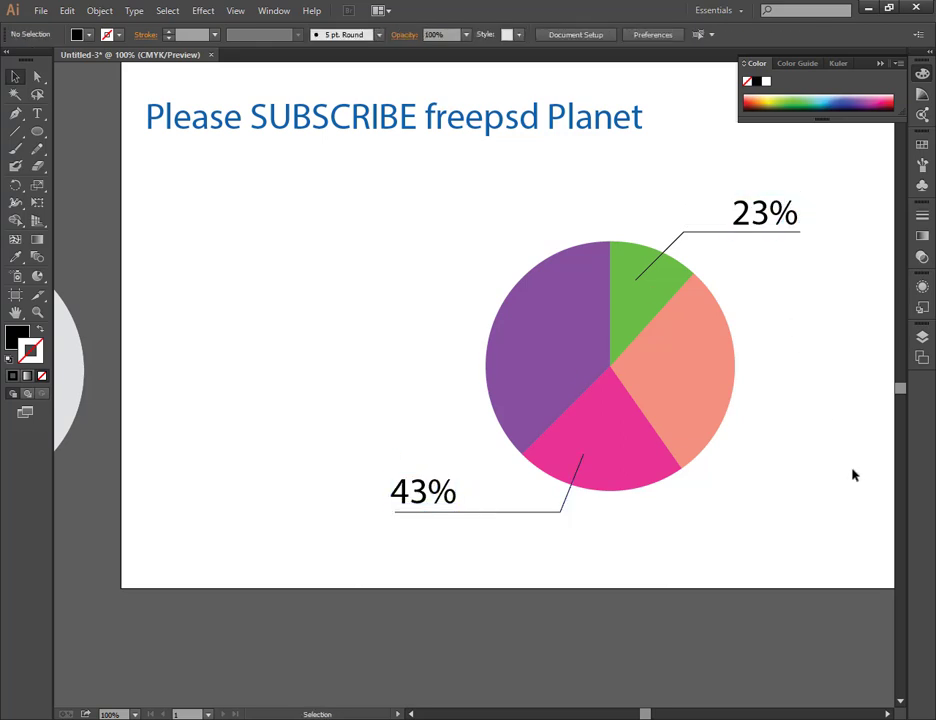
key("ctrl+minus")
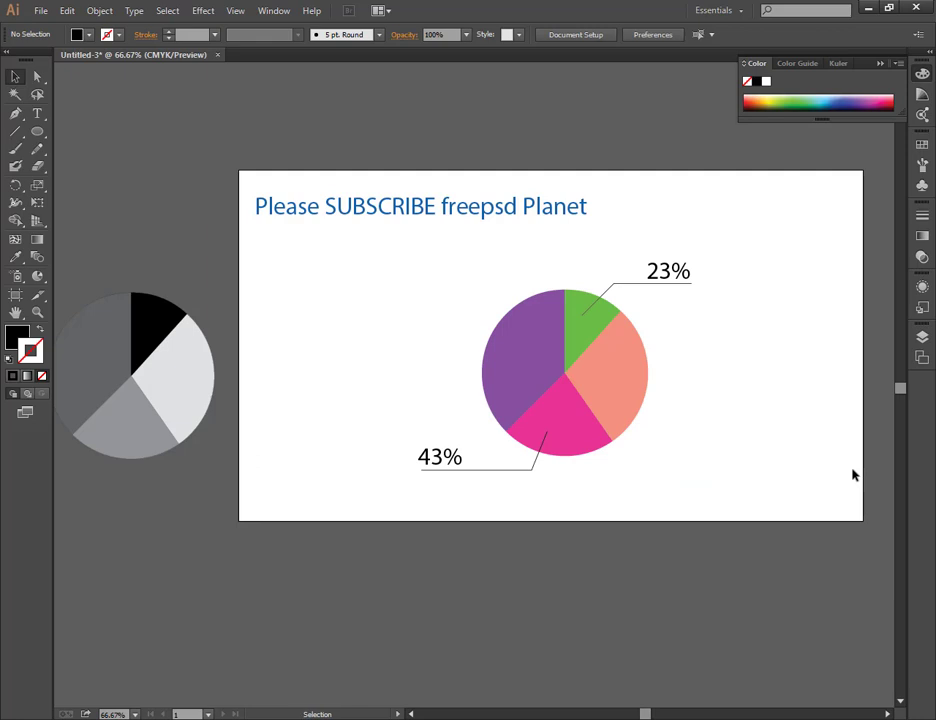
Step: Add the 'Thanks for watching' text and drag it beneath the blue title
key("t")
left_click(332, 305)
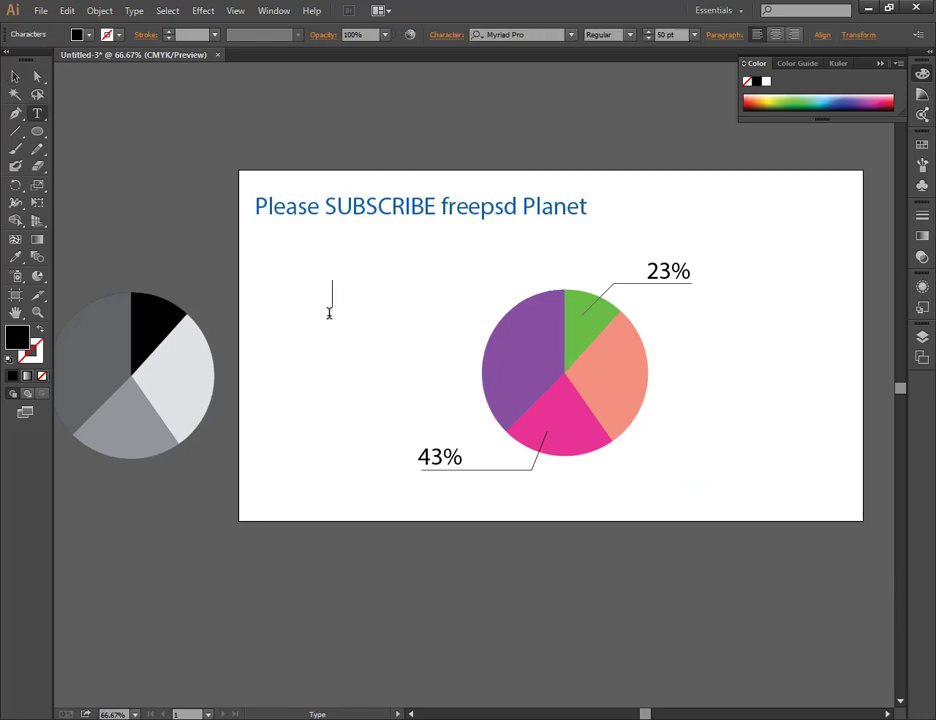
type("Tha")
type("nks")
type("pr")
type("or watch")
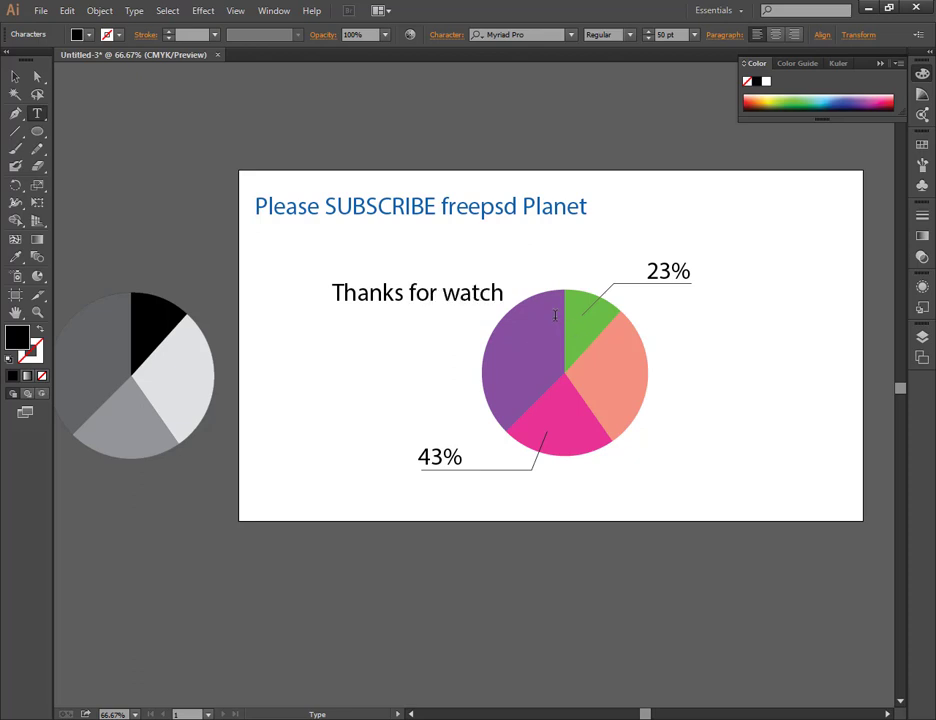
type("ing")
left_click(15, 76)
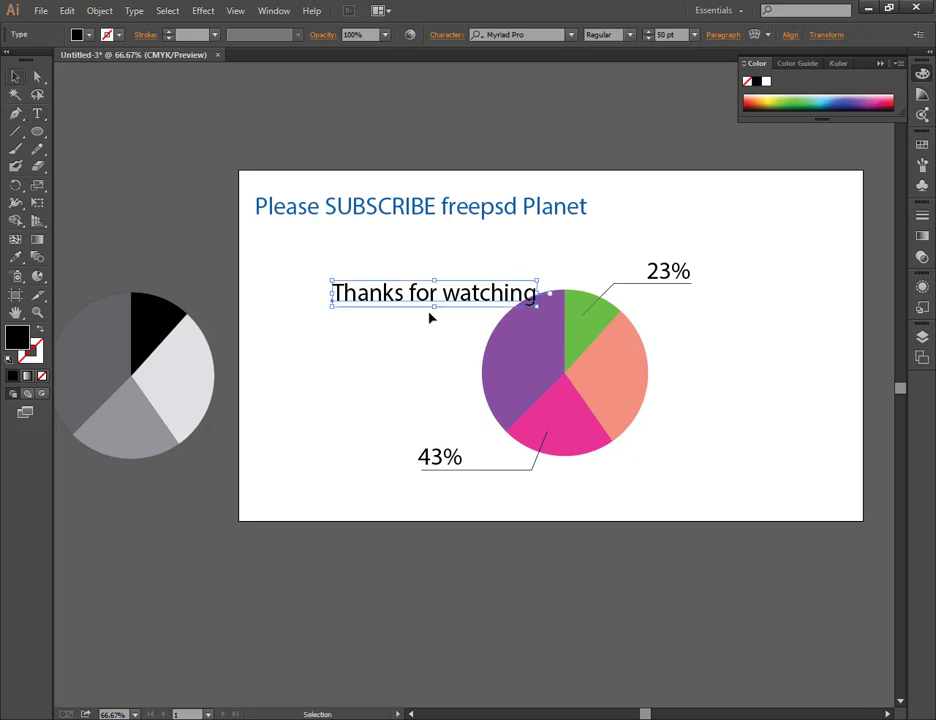
left_click_drag(420, 295, 370, 265)
left_click(367, 364)
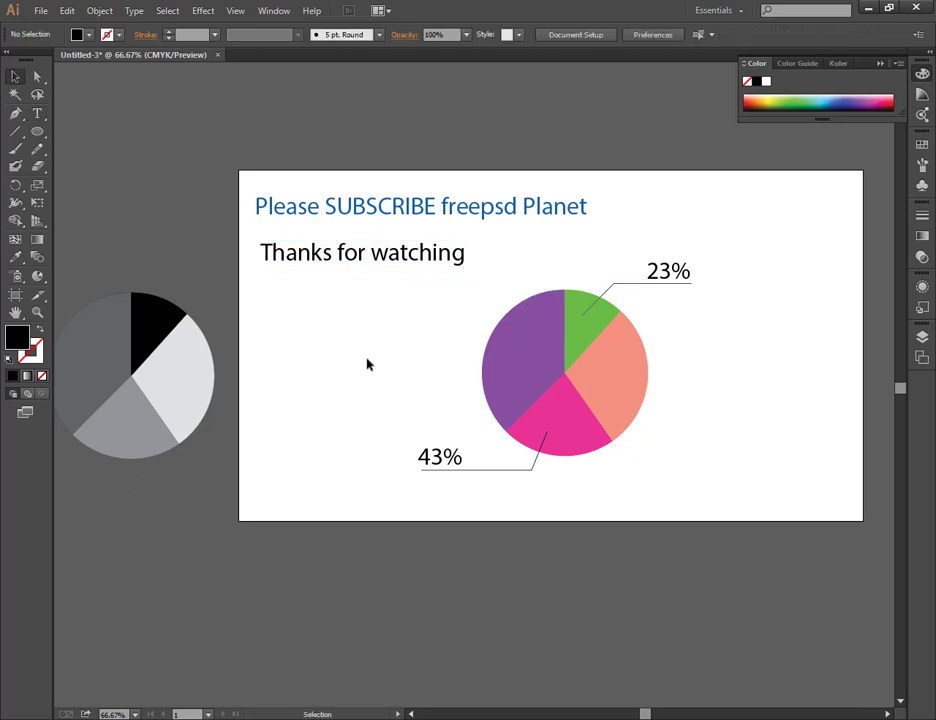